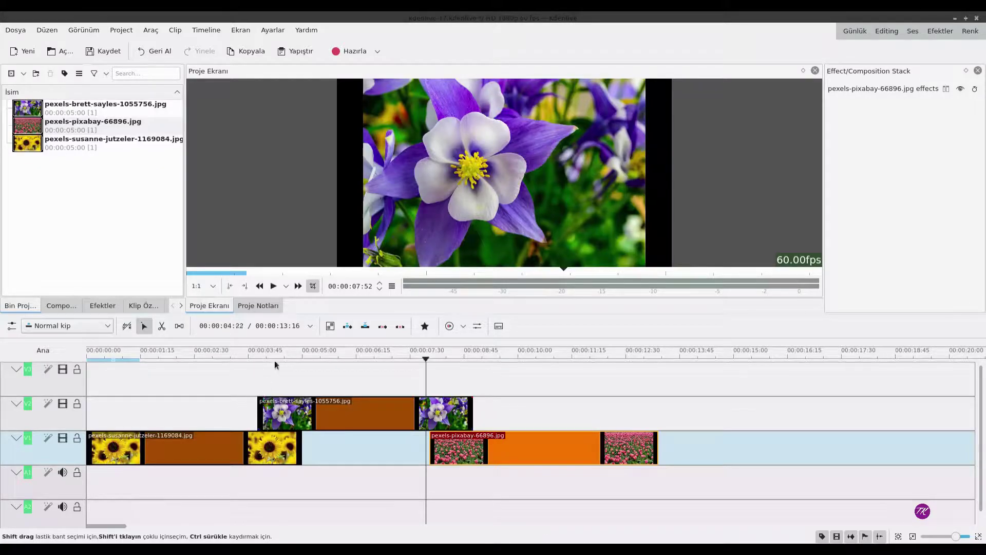
Step: Browse the composition list, filter to favourite compositions and back, then show the effects library
{"action": "left_click", "coordinate": [60, 306]}
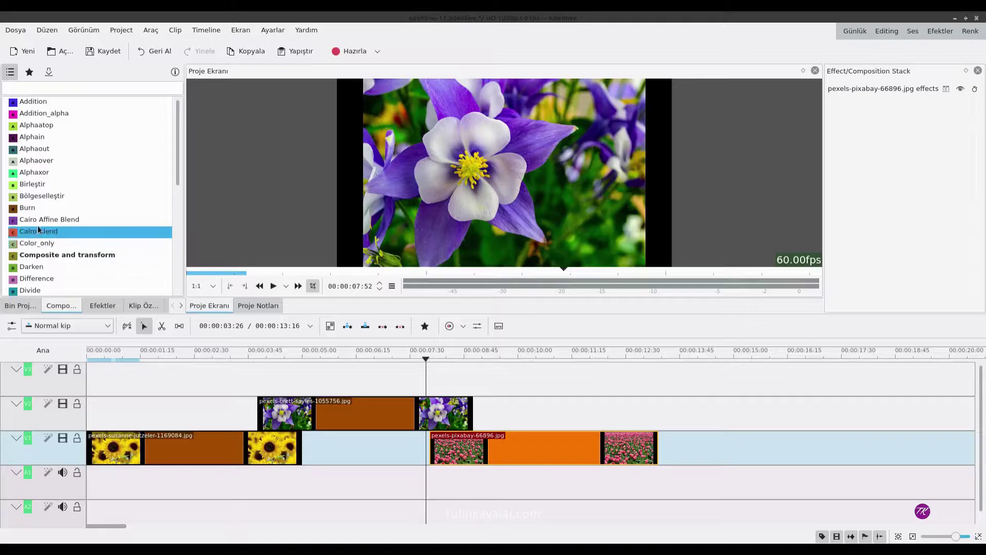
{"action": "scroll", "coordinate": [44, 231], "scroll_direction": "down", "scroll_amount": 7}
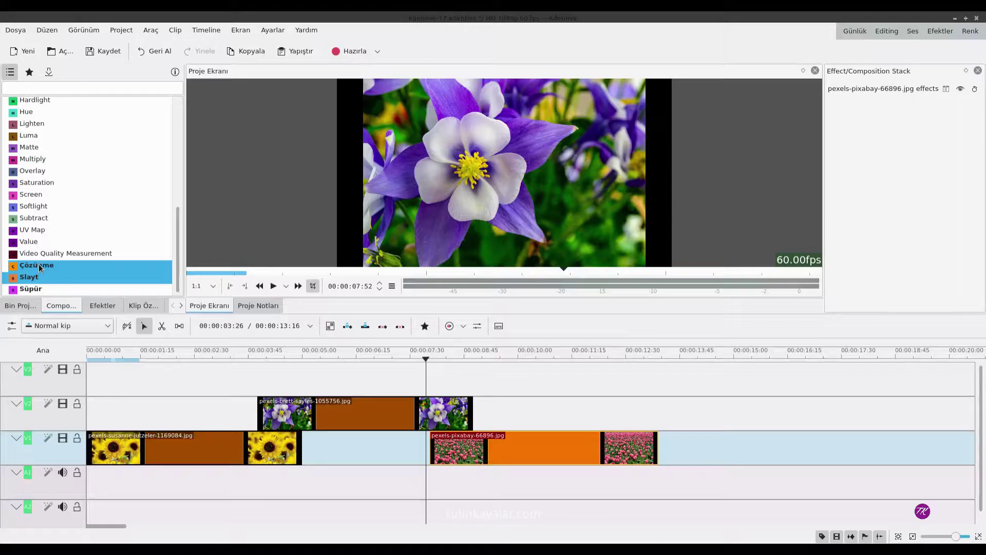
{"action": "right_click", "coordinate": [35, 198]}
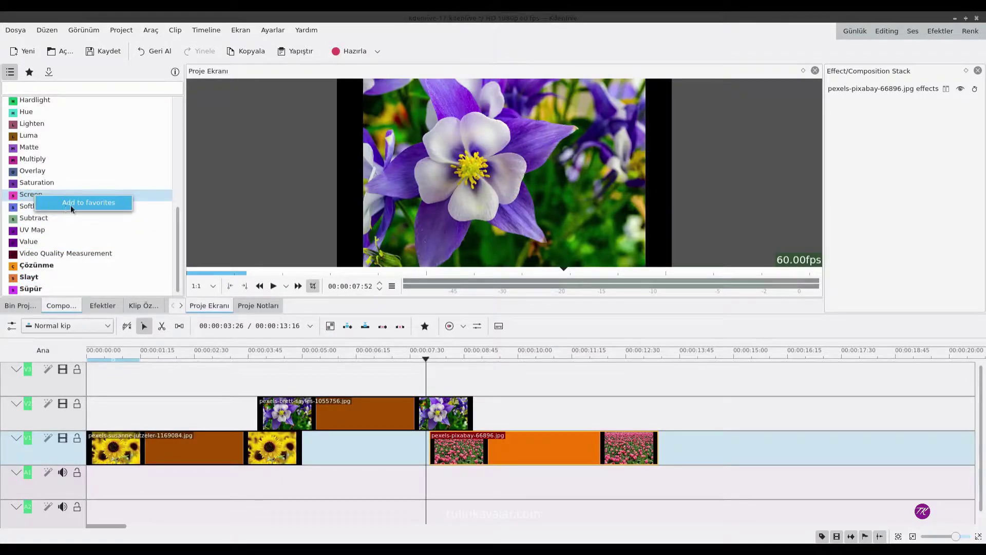
{"action": "left_click", "coordinate": [31, 74]}
{"action": "left_click", "coordinate": [30, 74]}
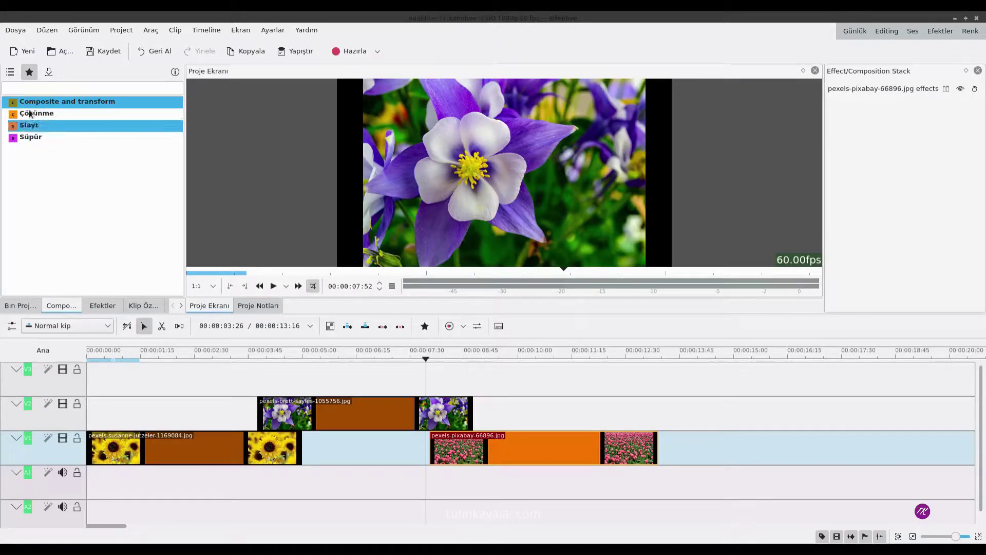
{"action": "left_click", "coordinate": [10, 72]}
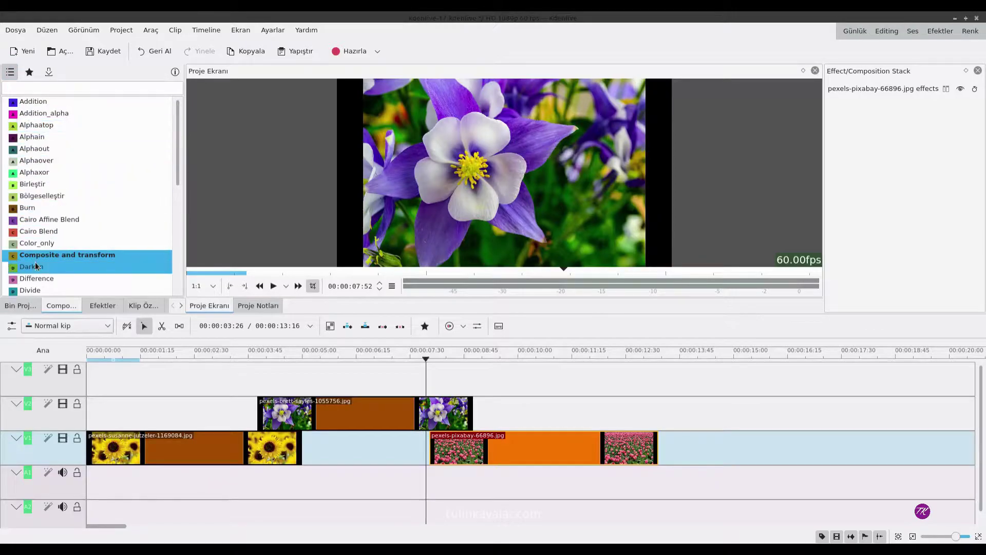
{"action": "left_click", "coordinate": [102, 307]}
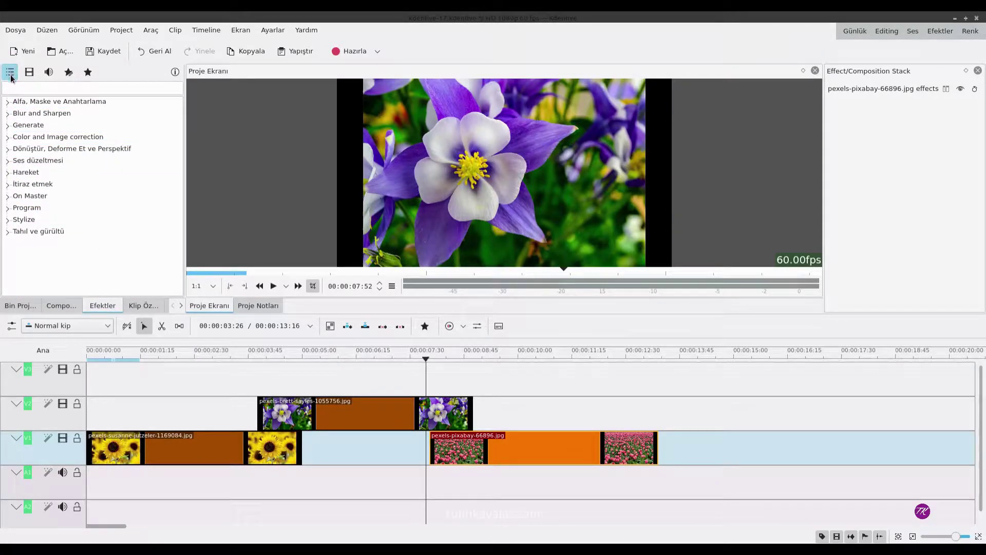
Step: Expand Dönüştür, Deforme Et ve Perspektif and filter to favourite effects Dönüştür and Konumlama ve Yakınlaştırma
{"action": "left_click", "coordinate": [18, 136]}
{"action": "left_click_drag", "start_coordinate": [19, 136], "coordinate": [54, 176]}
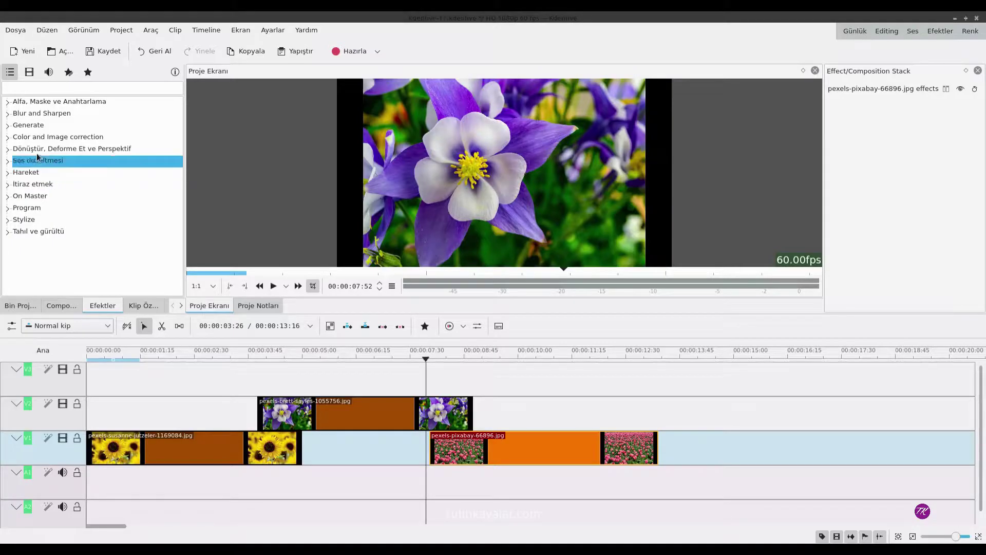
{"action": "left_click_drag", "start_coordinate": [57, 176], "coordinate": [13, 160]}
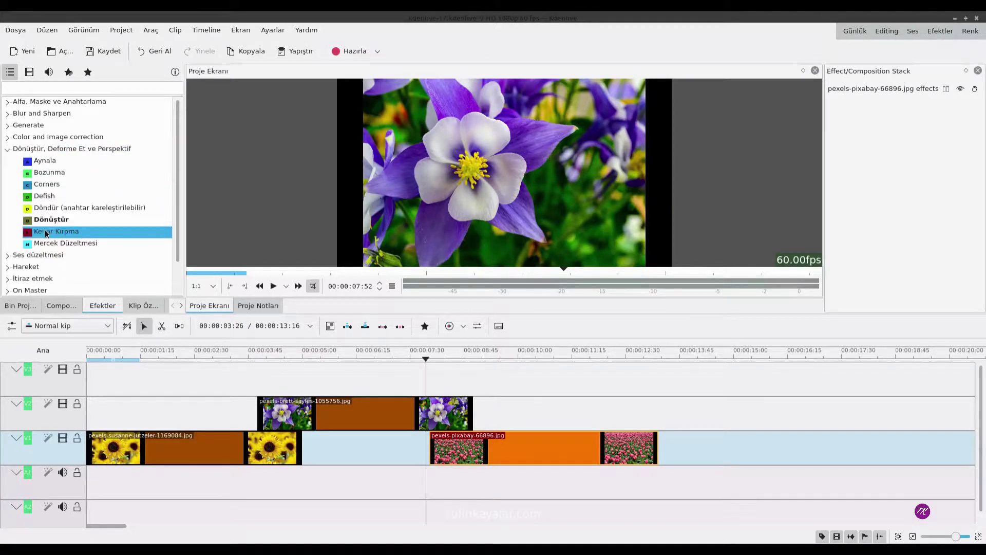
{"action": "right_click", "coordinate": [58, 212]}
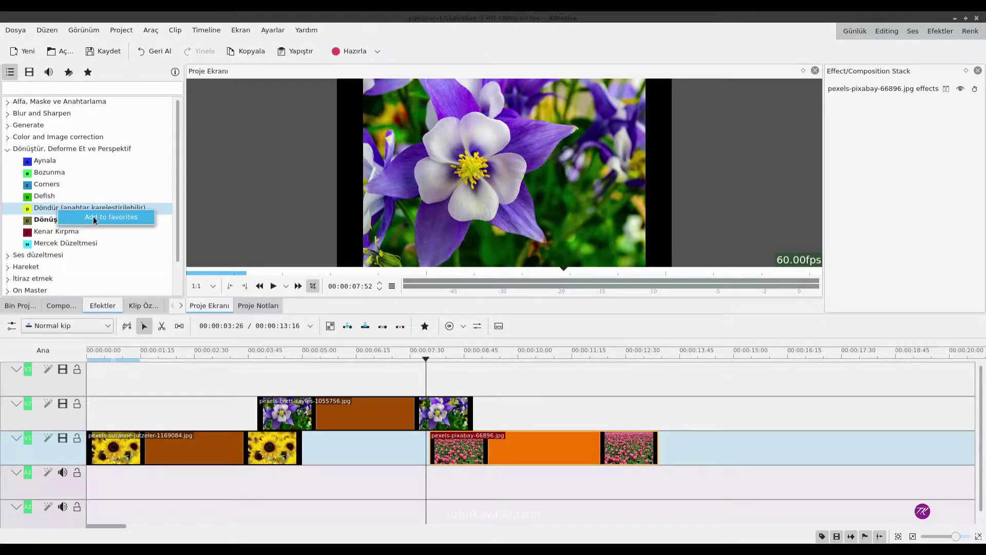
{"action": "left_click", "coordinate": [98, 305]}
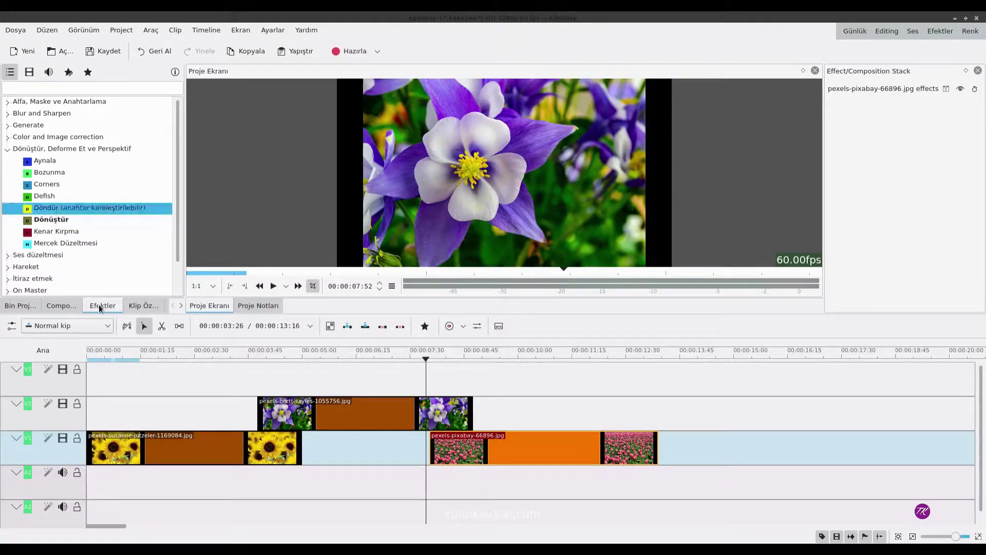
{"action": "left_click", "coordinate": [88, 72]}
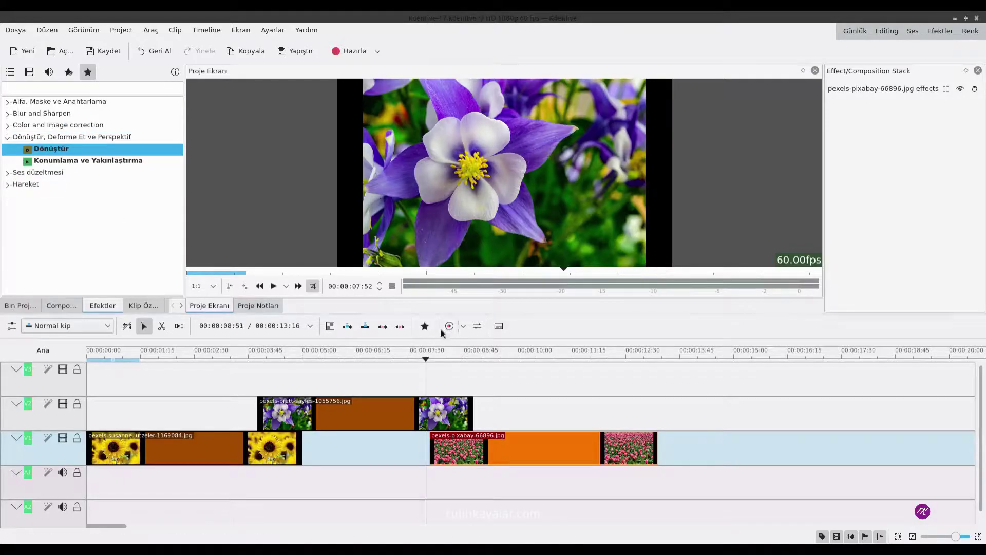
Step: Filter compositions to the four favourites (Composite and transform, Çözünme, Slayt, Süpür) and select Çözünme
{"action": "left_click", "coordinate": [425, 326]}
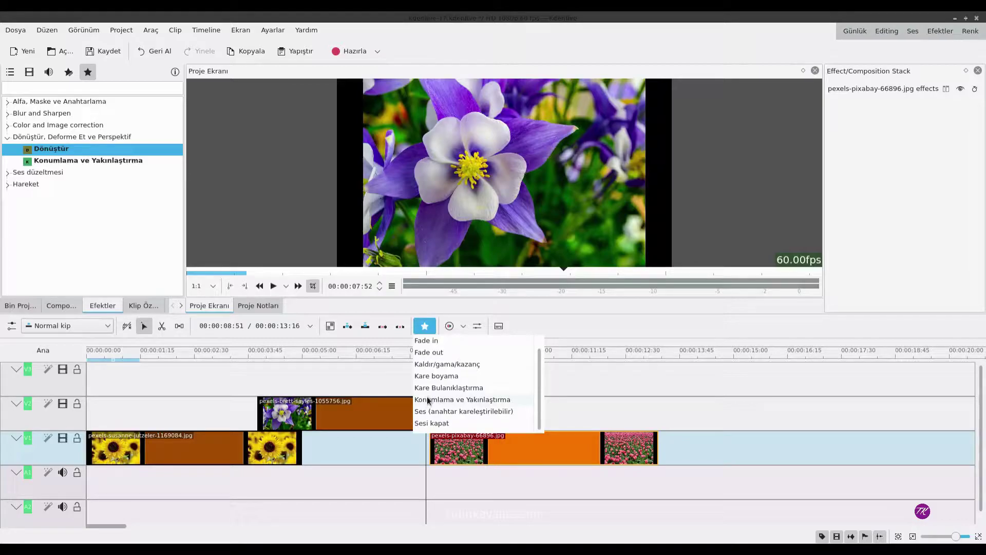
{"action": "left_click", "coordinate": [58, 307]}
{"action": "left_click", "coordinate": [57, 307]}
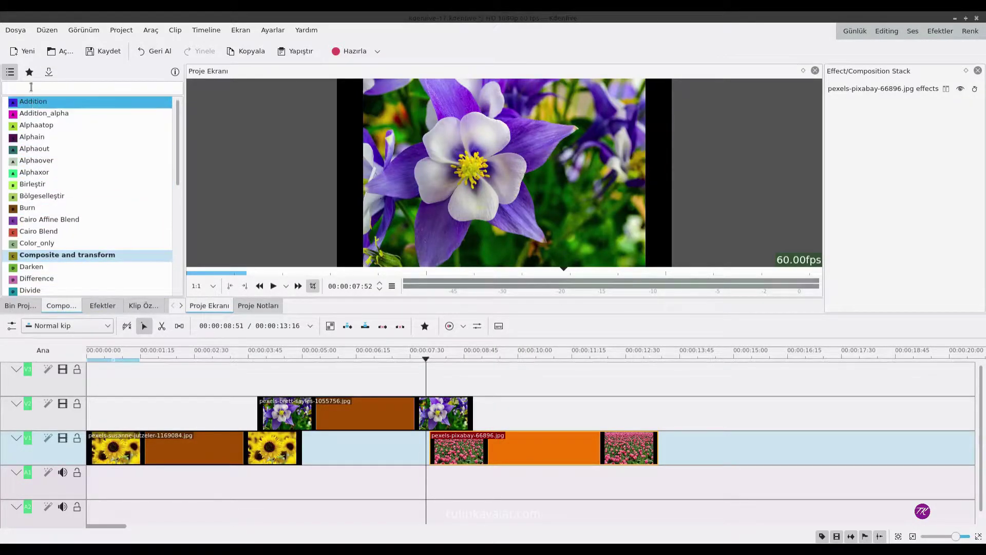
{"action": "left_click", "coordinate": [29, 71]}
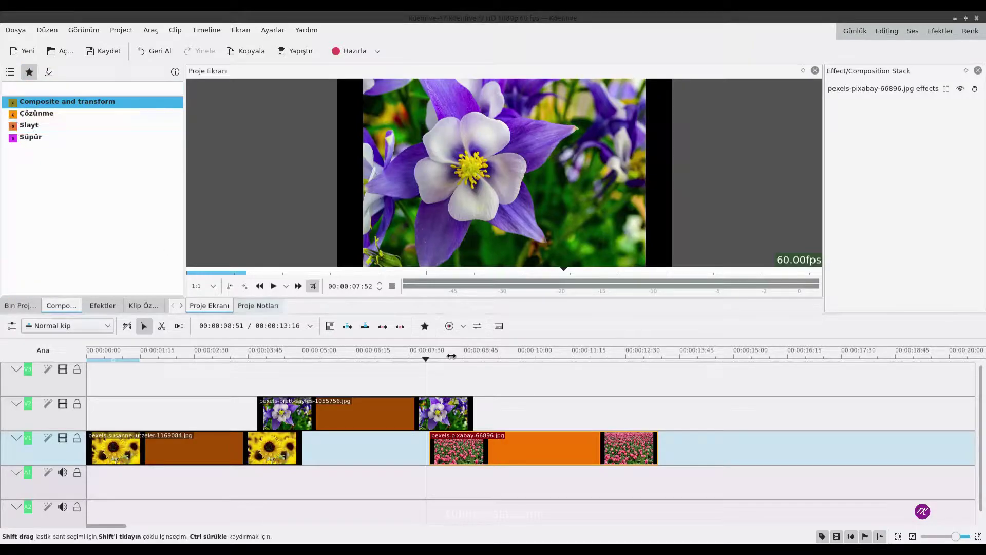
{"action": "left_click", "coordinate": [424, 325]}
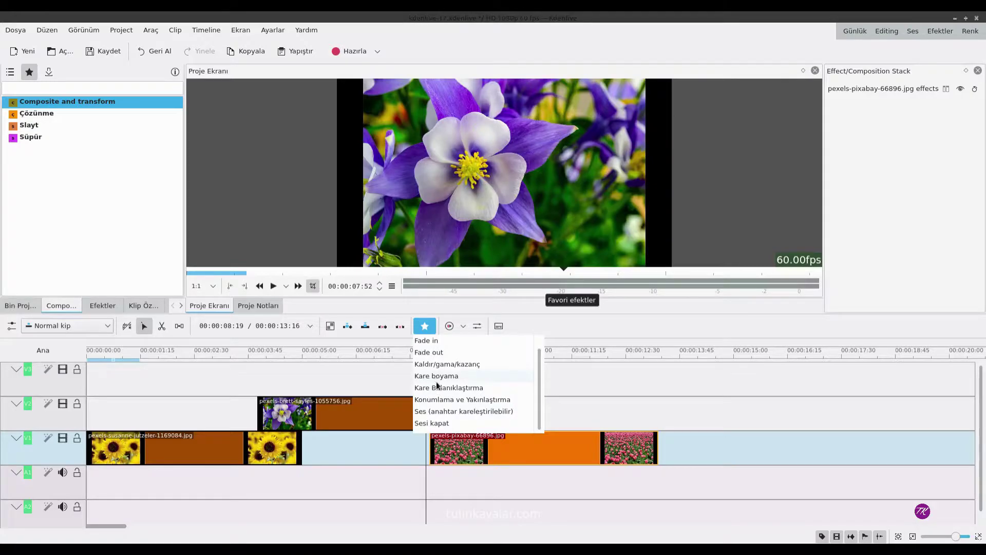
{"action": "left_click", "coordinate": [612, 331]}
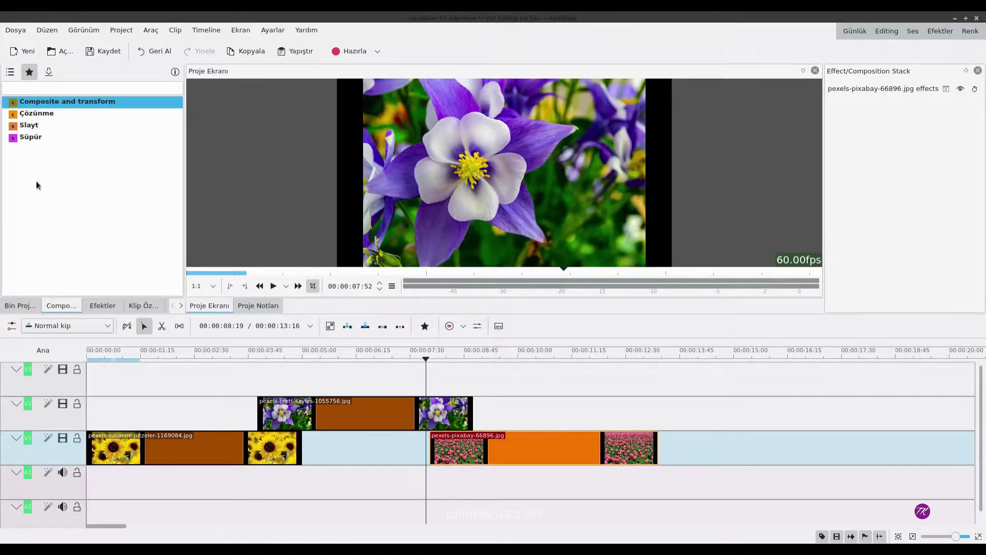
{"action": "left_click", "coordinate": [17, 117]}
Step: Place a Çözünme dissolve at the sunflower–purple flower overlap using the last luma map pattern
{"action": "left_click_drag", "start_coordinate": [17, 117], "coordinate": [281, 425]}
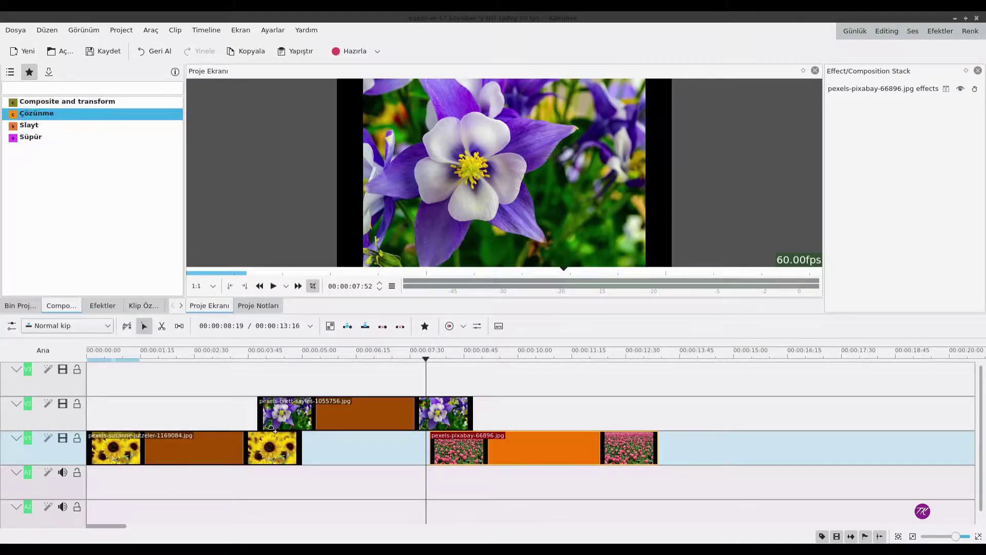
{"action": "left_click", "coordinate": [284, 432]}
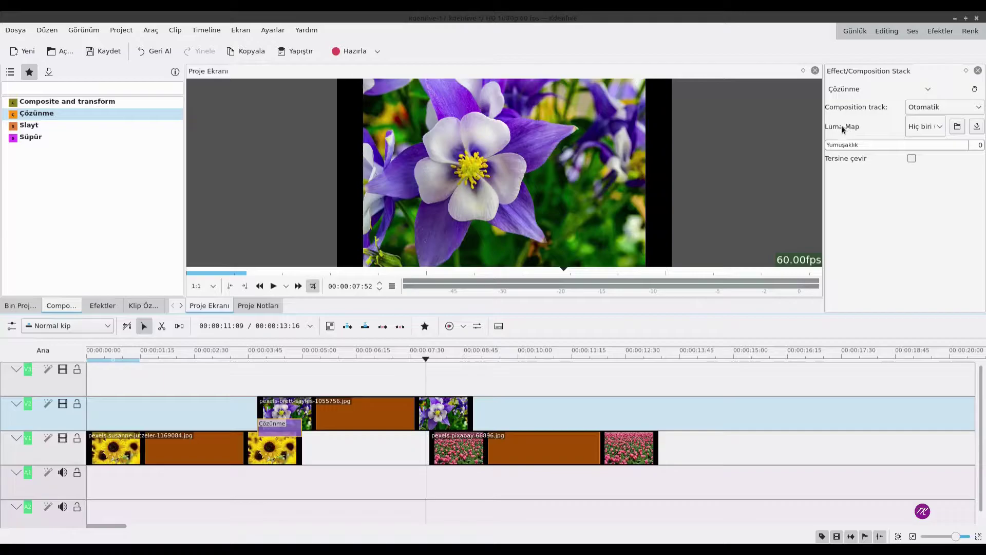
{"action": "left_click", "coordinate": [944, 127]}
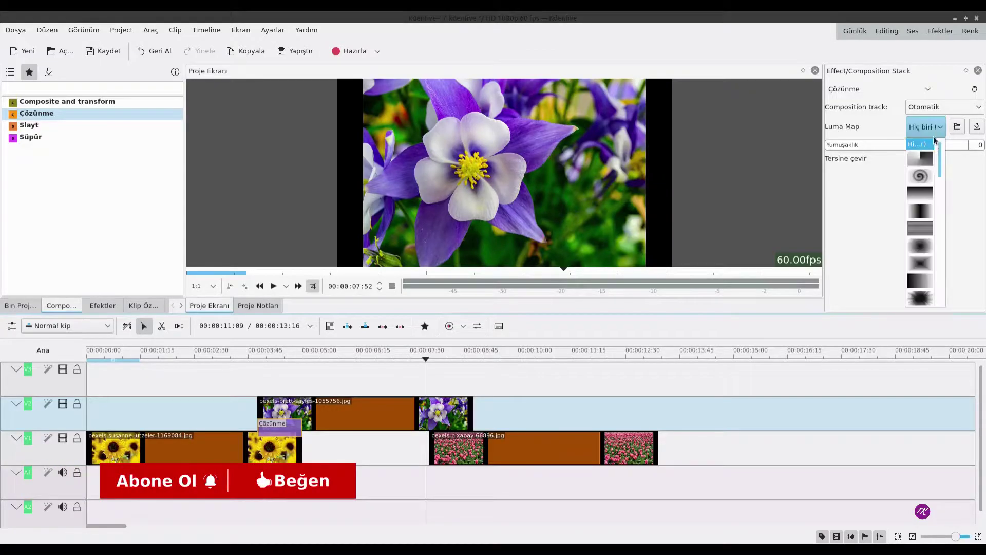
{"action": "left_click", "coordinate": [926, 301]}
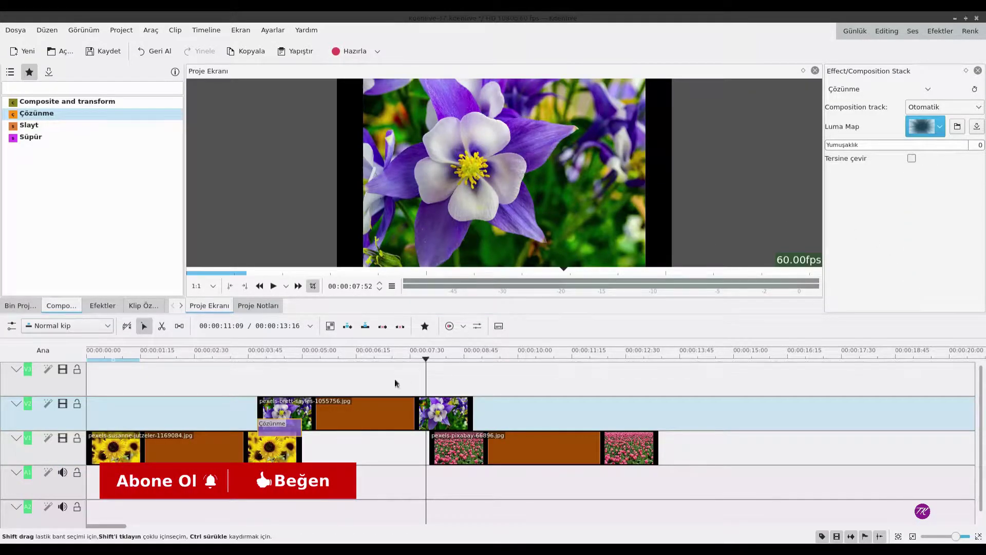
Step: Adjust the dissolve's Yumuşaklık softness, try mask inversion, and preview the dissolve
{"action": "left_click", "coordinate": [275, 369]}
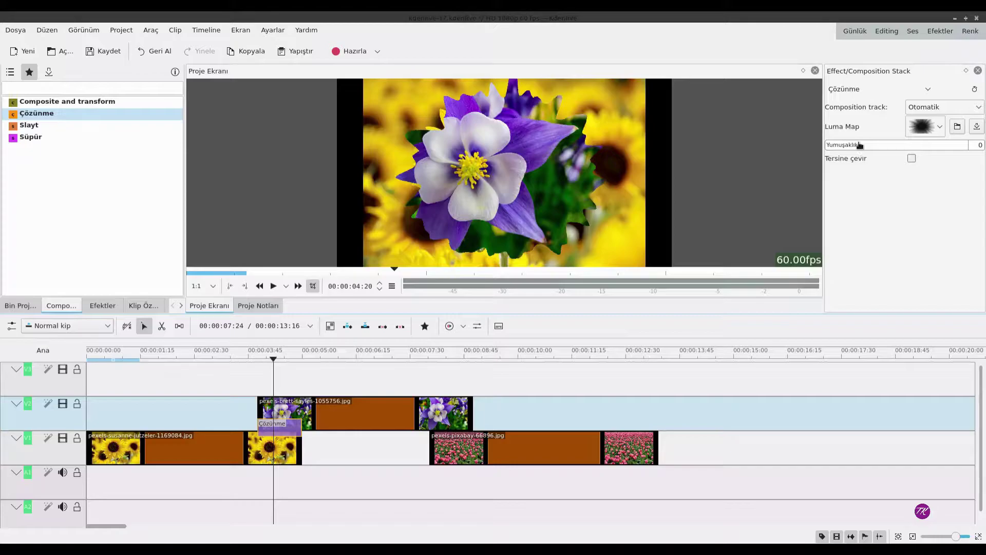
{"action": "mouse_move", "coordinate": [860, 145]}
{"action": "left_mouse_down"}
{"action": "mouse_move", "coordinate": [896, 148]}
{"action": "mouse_move", "coordinate": [807, 152]}
{"action": "left_mouse_up"}
{"action": "left_click", "coordinate": [911, 159]}
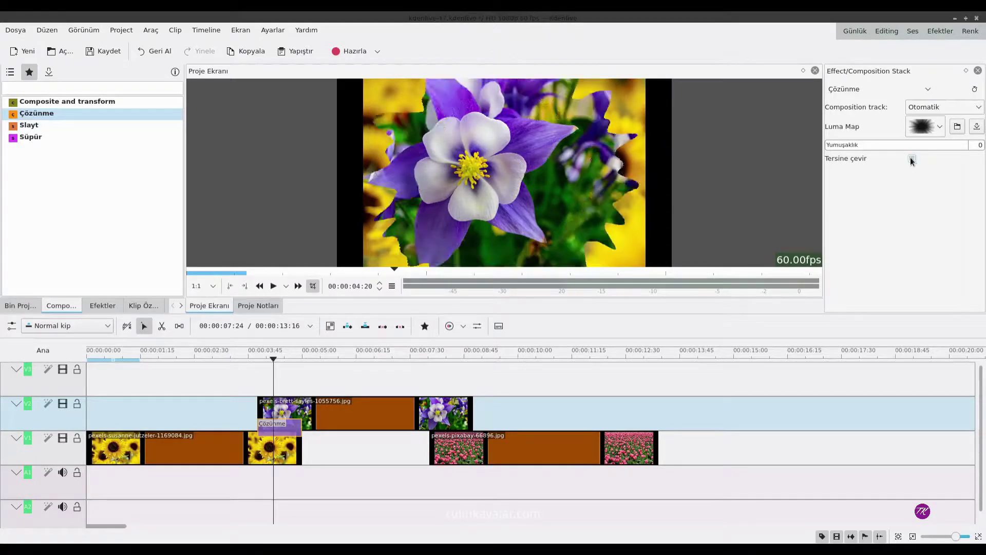
{"action": "left_click", "coordinate": [912, 159]}
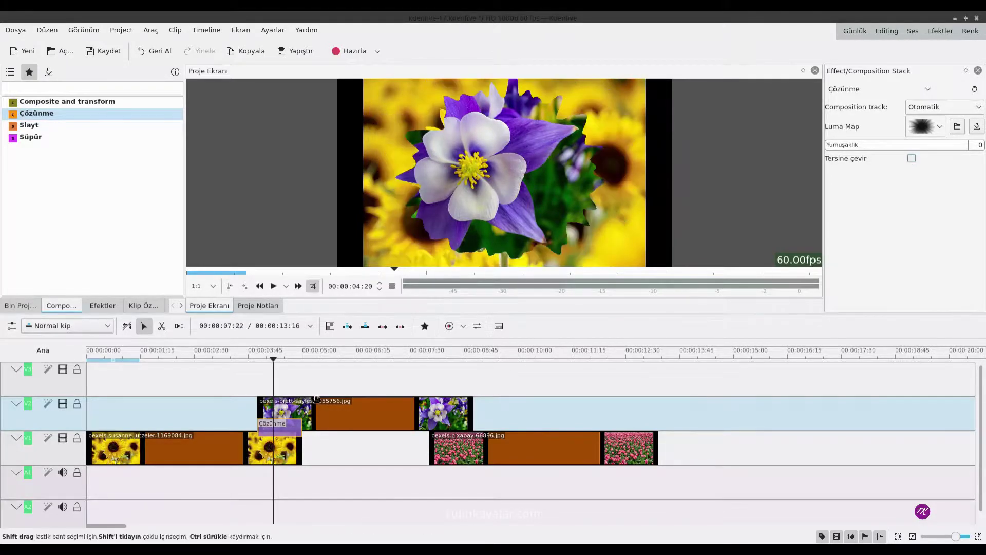
{"action": "left_click", "coordinate": [252, 355]}
{"action": "key", "text": "space"}
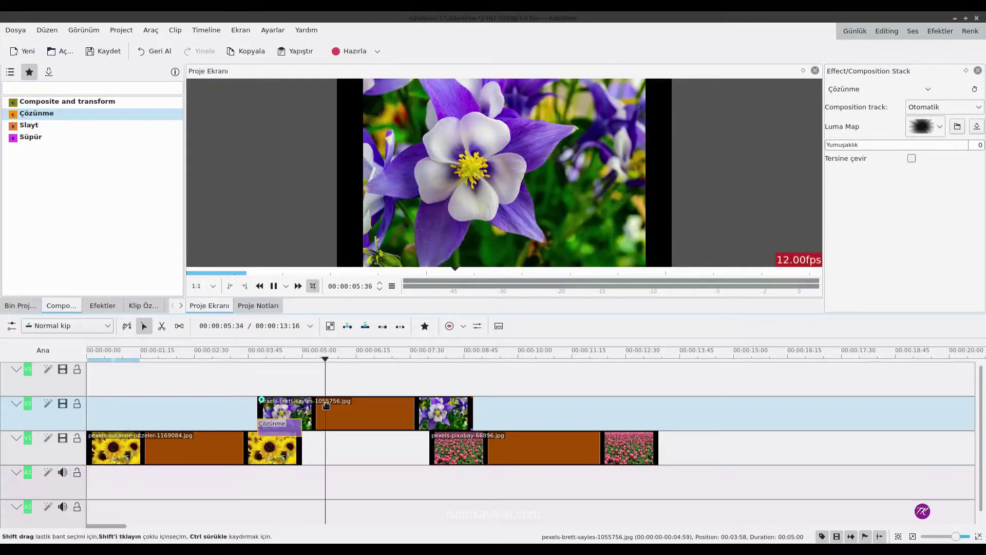
{"action": "key", "text": "space"}
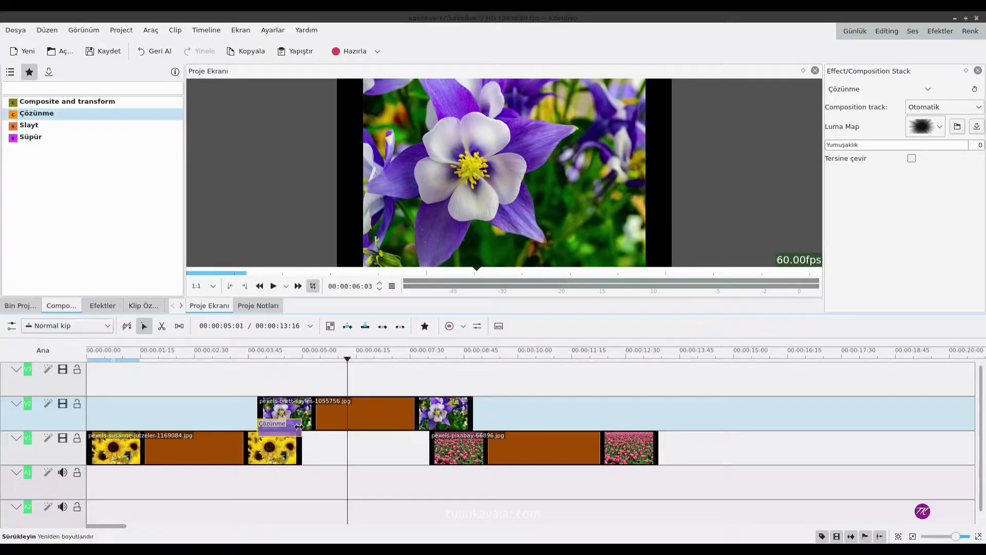
Step: Shorten the Çözünme dissolve to 00:00:01:02 at 00:00:03:58, cancelling the duration dialog
{"action": "mouse_move", "coordinate": [300, 427]}
{"action": "left_mouse_down"}
{"action": "mouse_move", "coordinate": [293, 434]}
{"action": "mouse_move", "coordinate": [301, 434]}
{"action": "left_mouse_up"}
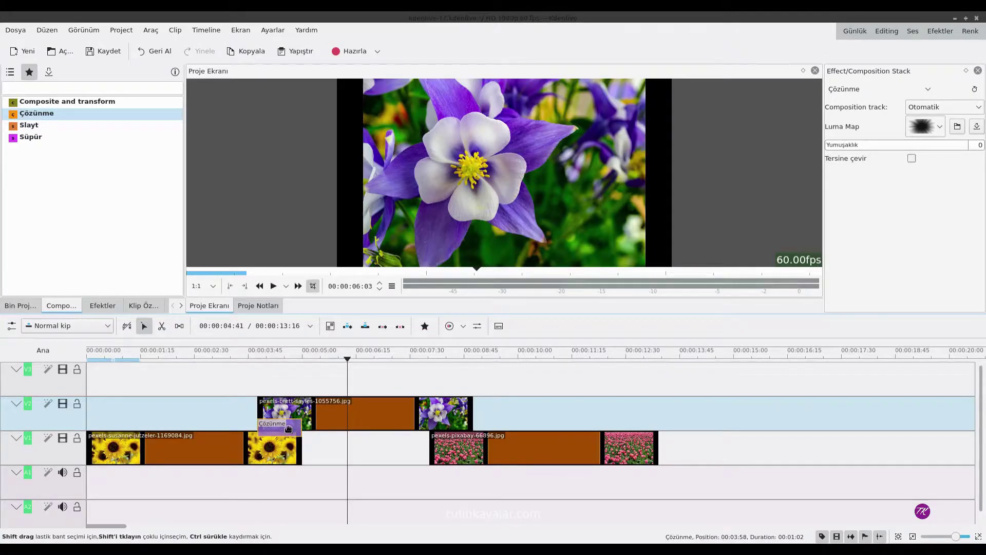
{"action": "right_click", "coordinate": [290, 427]}
{"action": "left_click", "coordinate": [313, 437]}
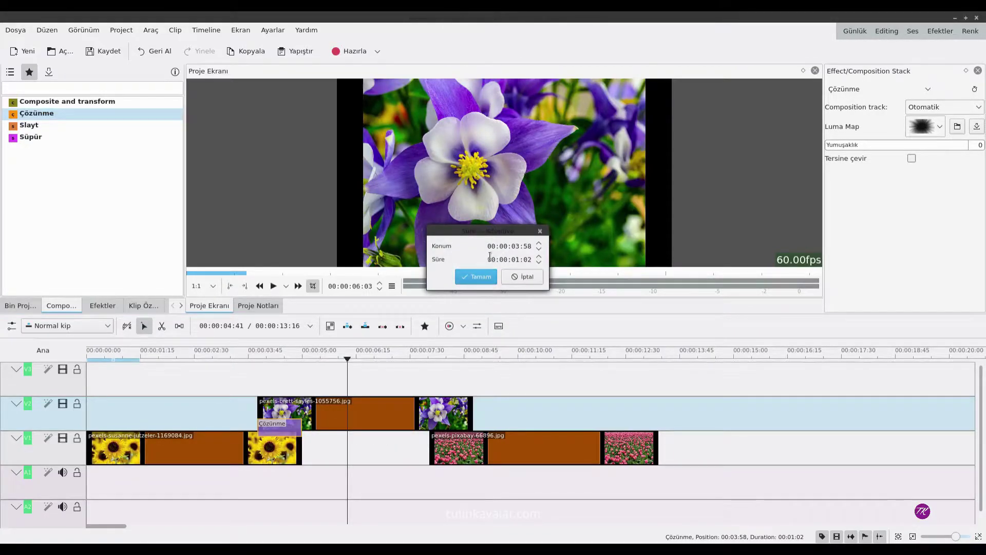
{"action": "left_click", "coordinate": [517, 259]}
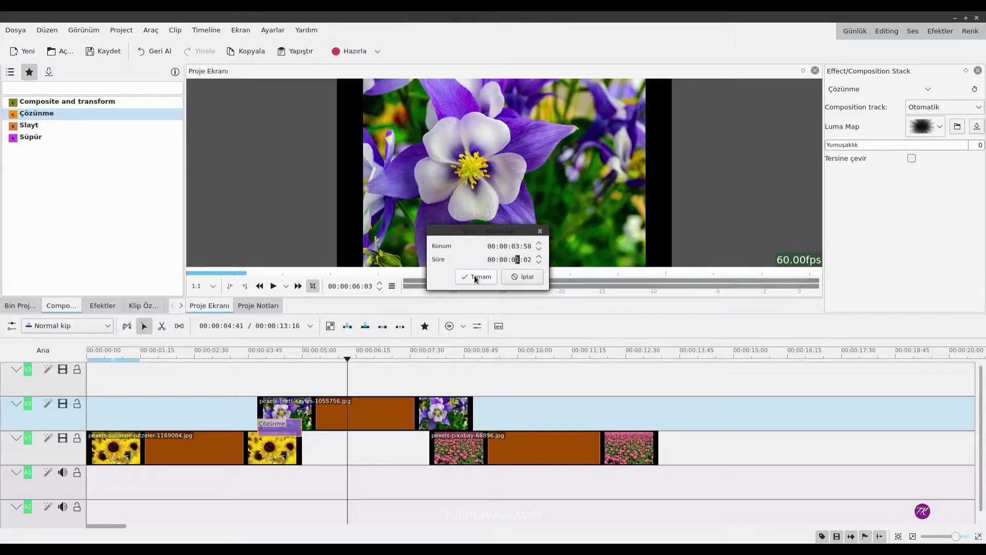
{"action": "left_click", "coordinate": [520, 277]}
{"action": "right_click", "coordinate": [286, 426]}
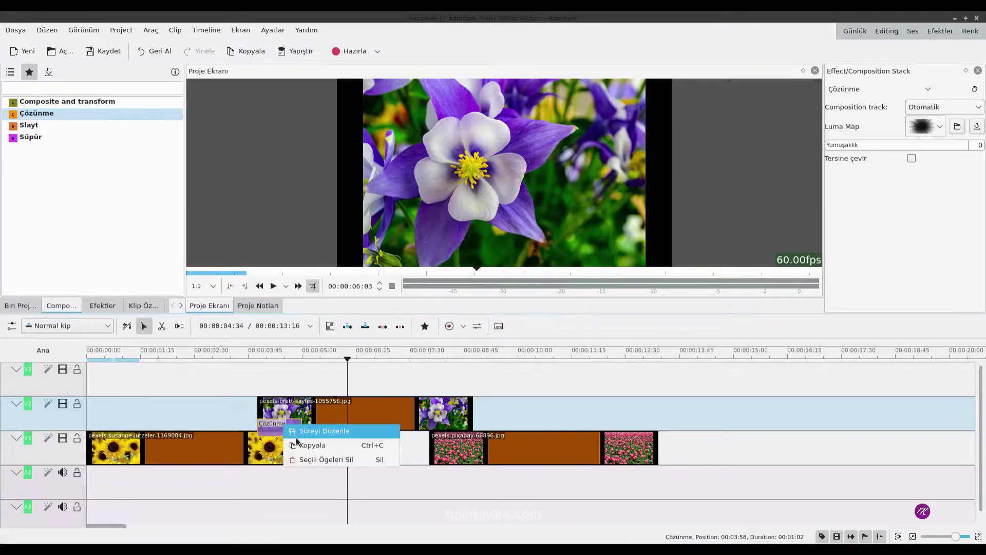
{"action": "left_click", "coordinate": [268, 429]}
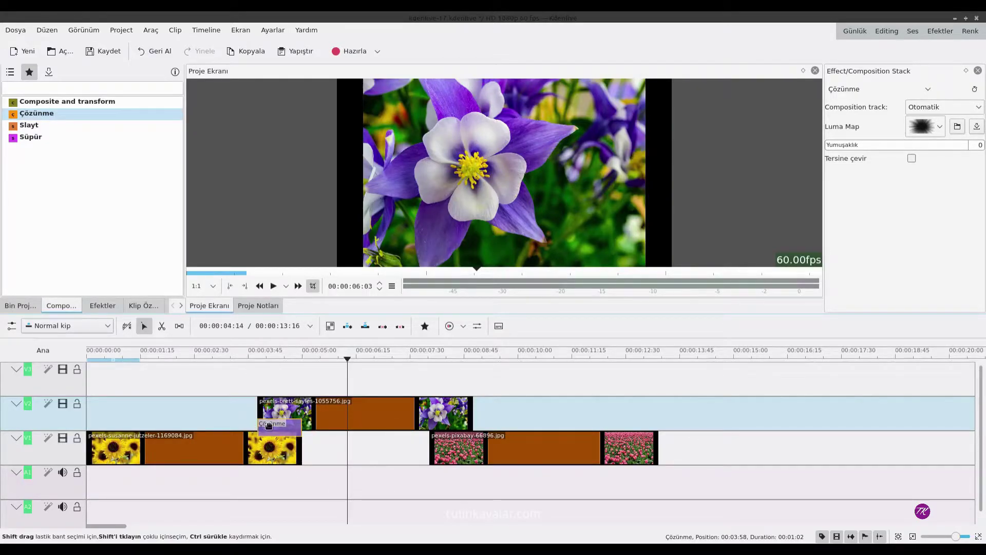
Step: Delete the Çözünme dissolve, then restore it with Ctrl+Z
{"action": "key", "text": "Delete"}
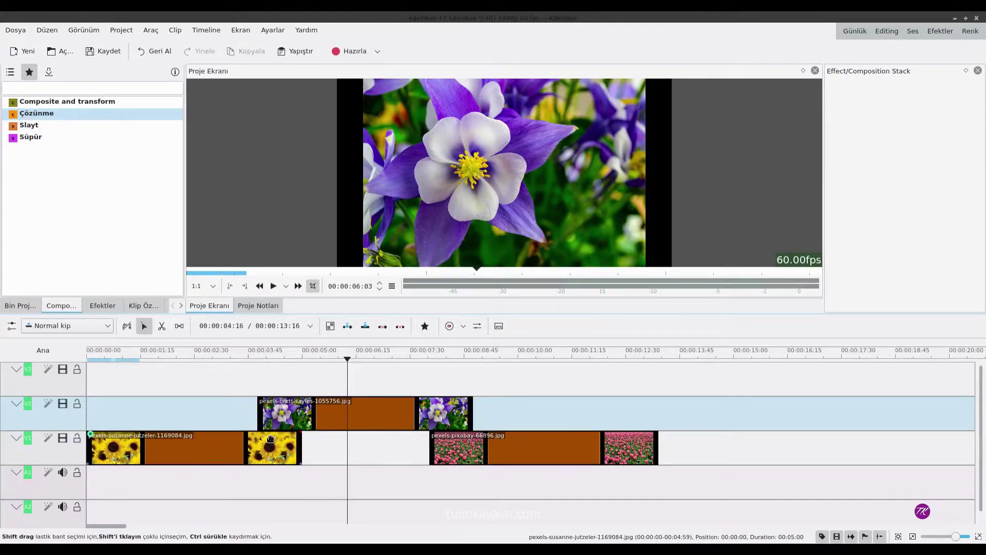
{"action": "left_click", "coordinate": [278, 417]}
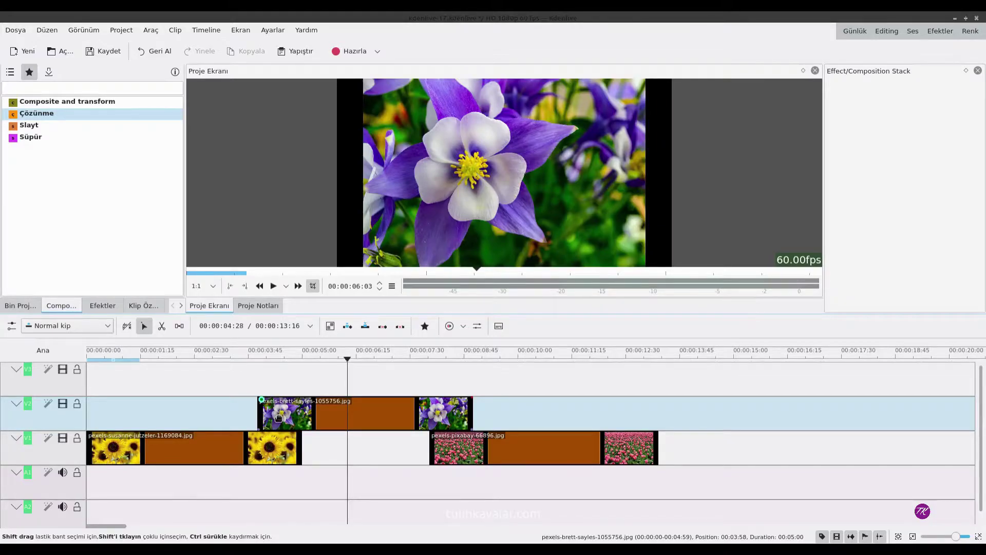
{"action": "key", "text": "ctrl+z"}
Step: Copy the dissolve and paste it where the purple flower clip overlaps the tulip clip
{"action": "left_click", "coordinate": [289, 425]}
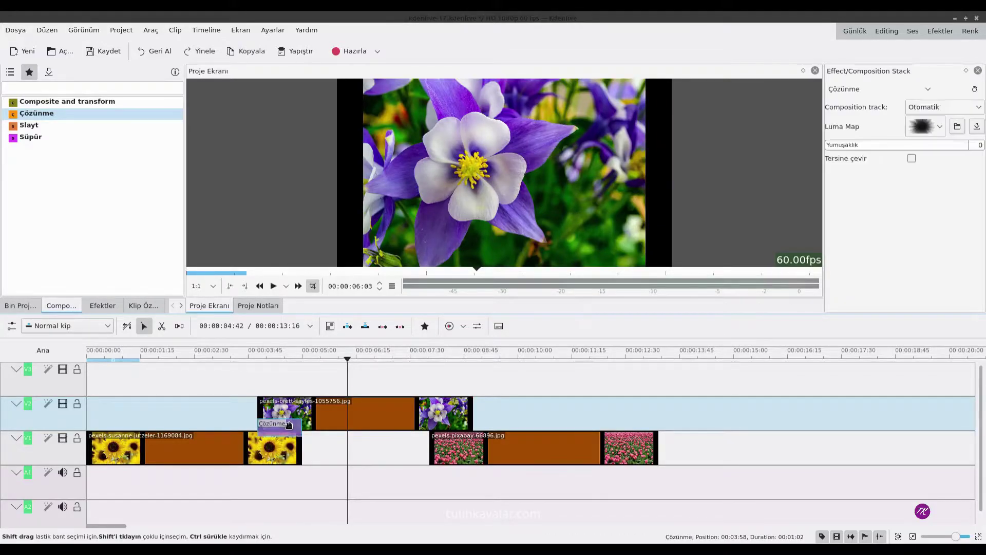
{"action": "right_click", "coordinate": [288, 425]}
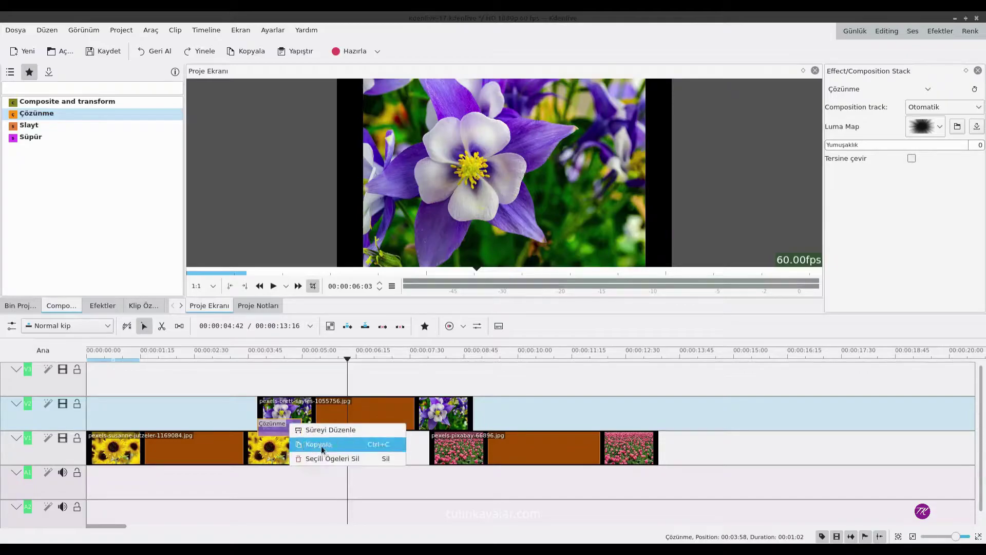
{"action": "left_click", "coordinate": [366, 445]}
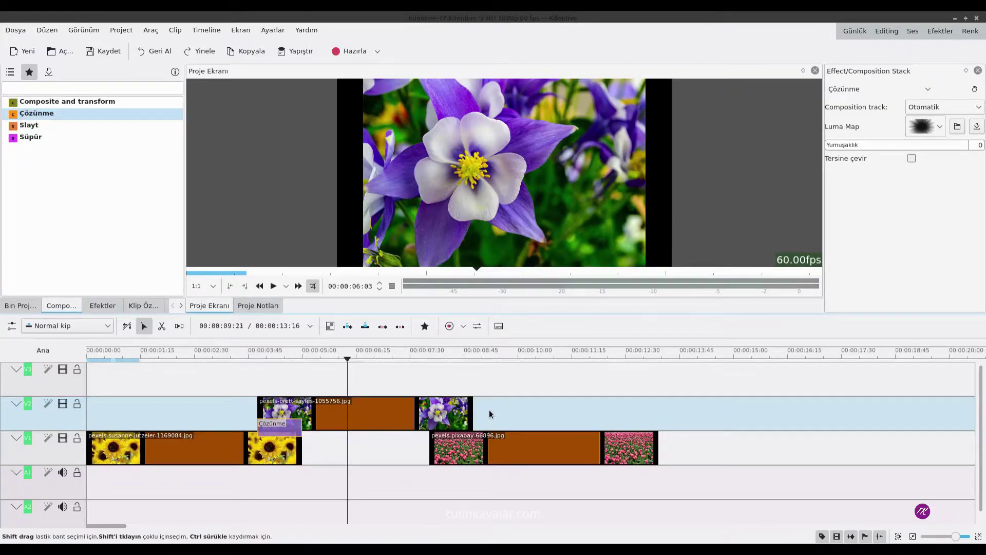
{"action": "left_click", "coordinate": [489, 414]}
{"action": "key", "text": "ctrl+v"}
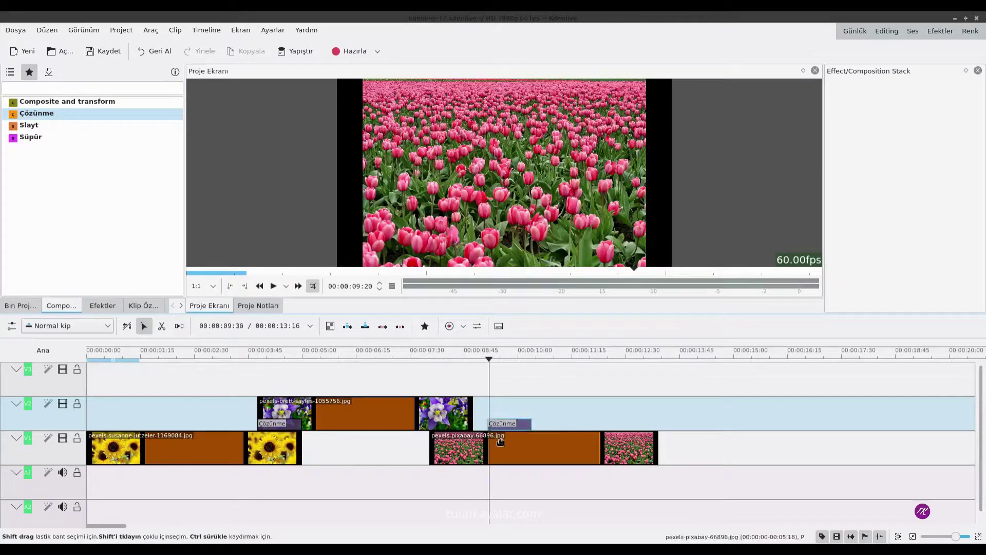
{"action": "left_click", "coordinate": [511, 424]}
{"action": "left_click_drag", "start_coordinate": [511, 425], "coordinate": [449, 424]}
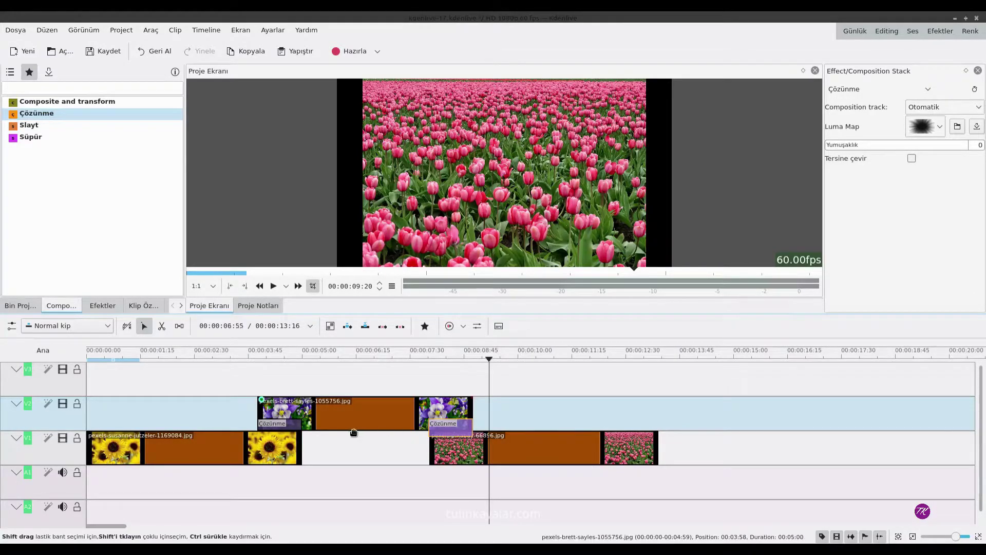
Step: Compare the two Çözünme dissolves by selecting each in turn
{"action": "left_click", "coordinate": [282, 426]}
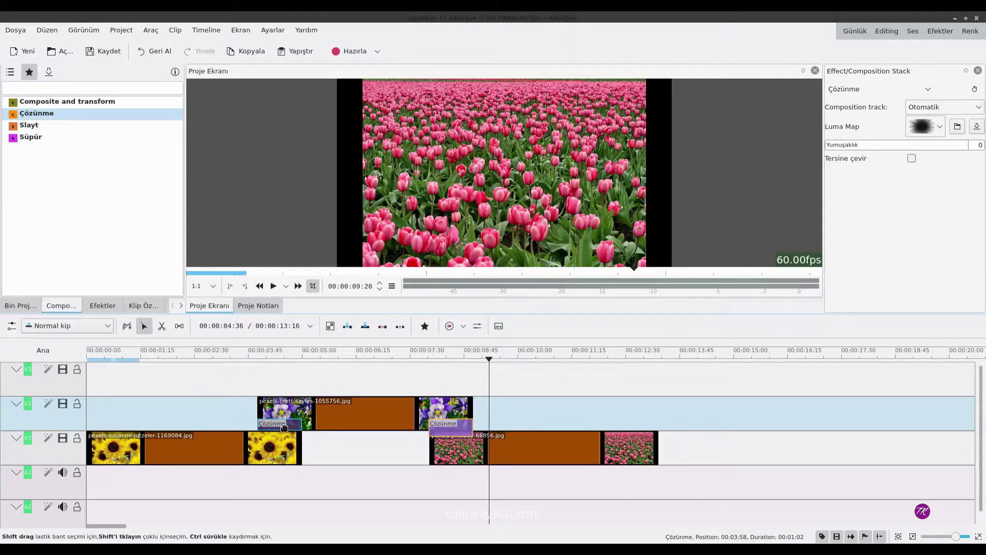
{"action": "left_click", "coordinate": [468, 425]}
{"action": "left_click", "coordinate": [277, 425]}
{"action": "left_click", "coordinate": [276, 404]}
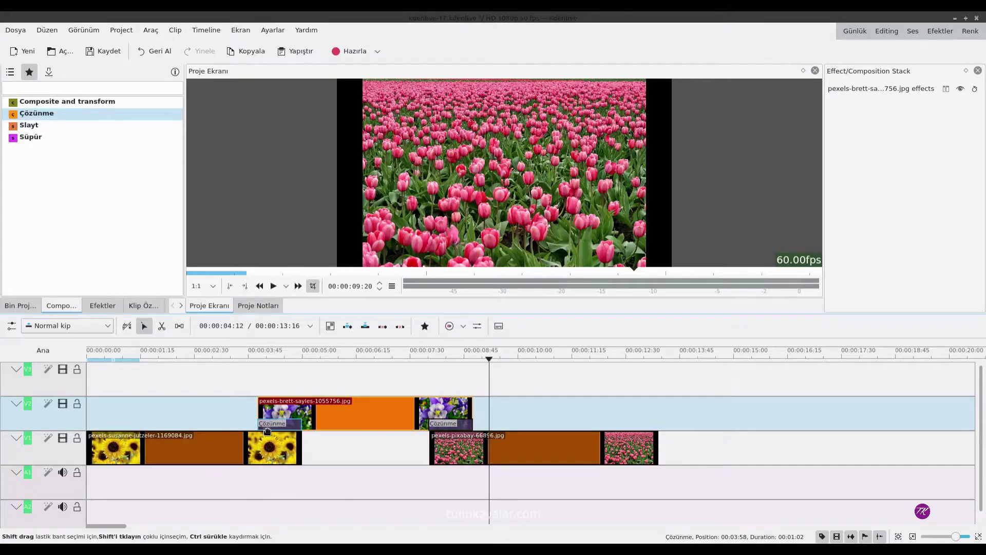
{"action": "left_click", "coordinate": [265, 425]}
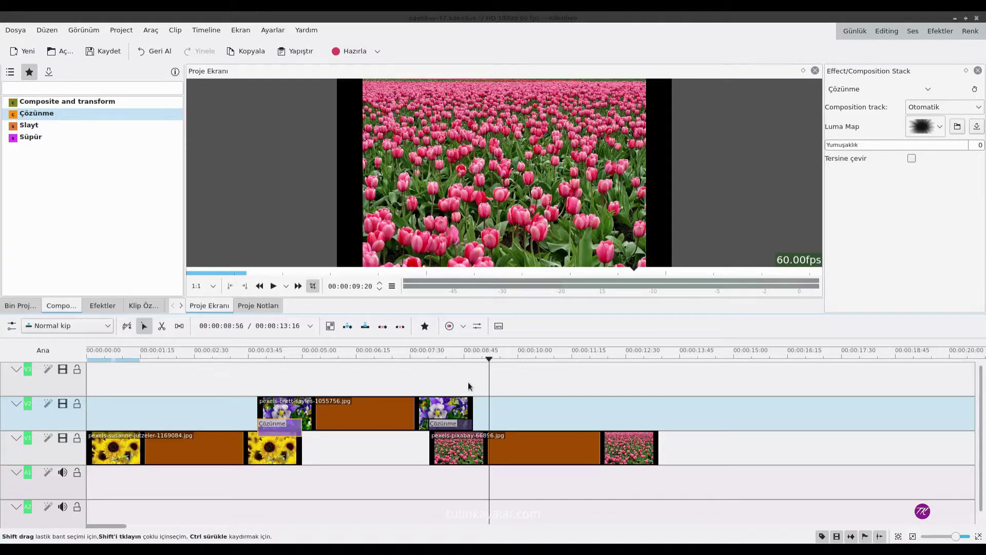
Step: Move the tulip clip to V3 and lift the second Çözünme dissolve between V2 and V3
{"action": "mouse_move", "coordinate": [457, 447]}
{"action": "left_mouse_down"}
{"action": "mouse_move", "coordinate": [531, 387]}
{"action": "mouse_move", "coordinate": [457, 380]}
{"action": "left_mouse_up"}
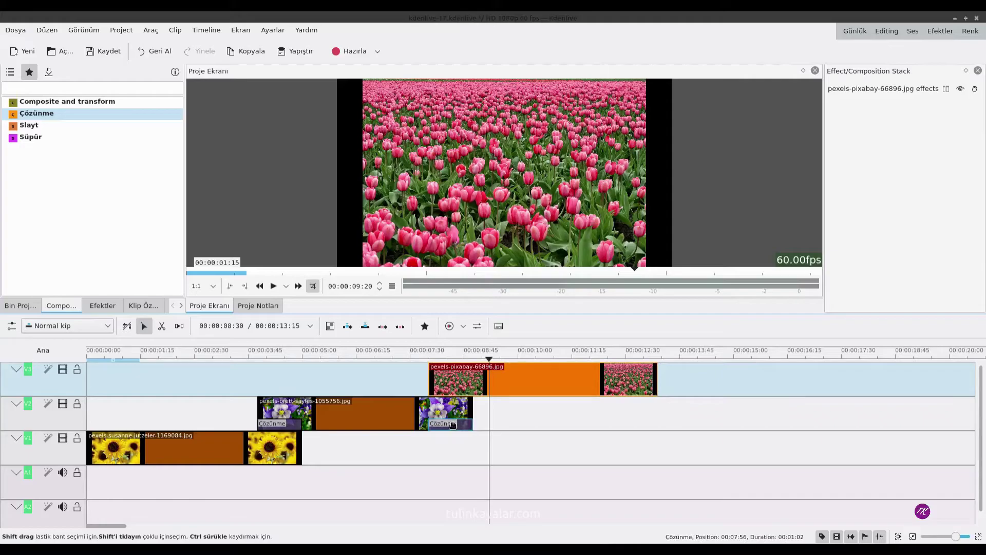
{"action": "left_click_drag", "start_coordinate": [452, 424], "coordinate": [429, 407]}
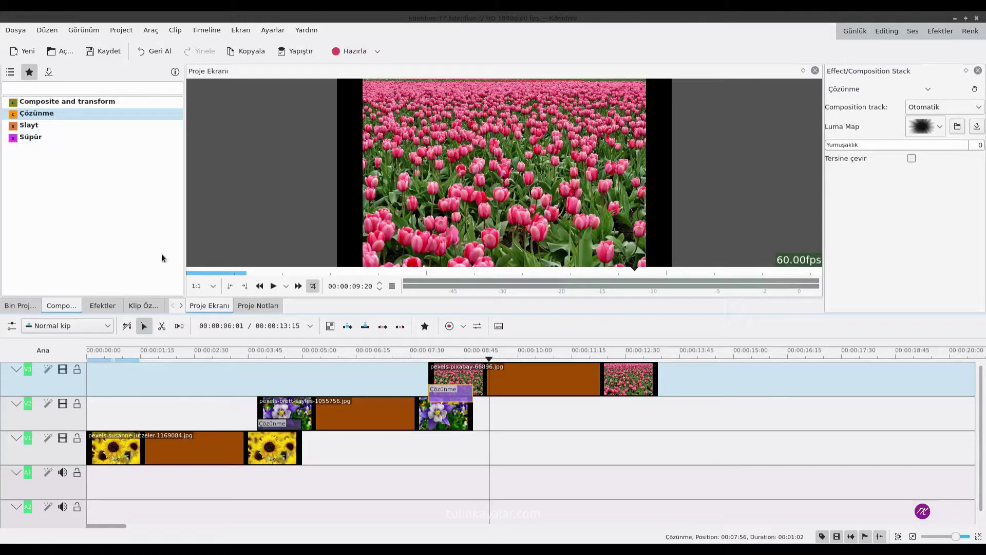
{"action": "left_click", "coordinate": [277, 424]}
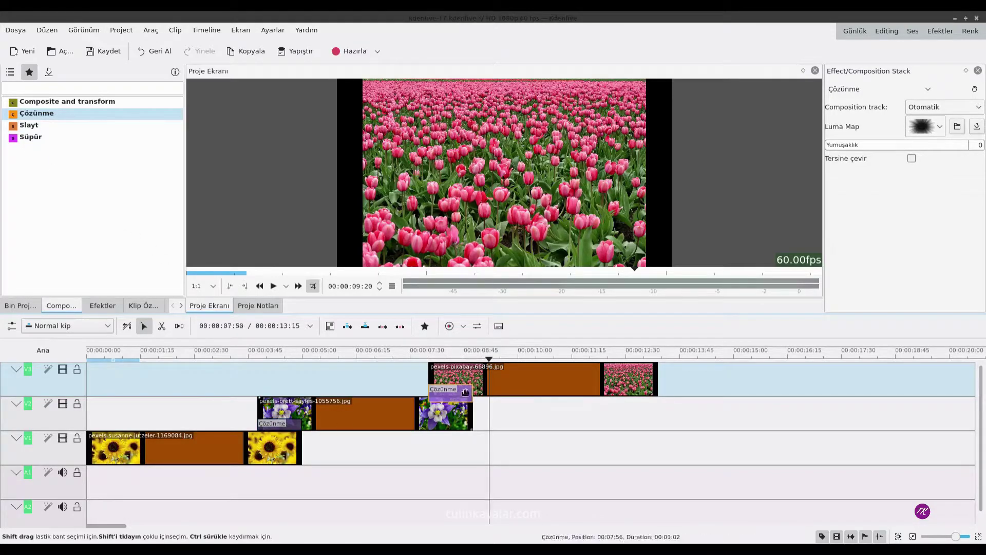
{"action": "left_click", "coordinate": [447, 393]}
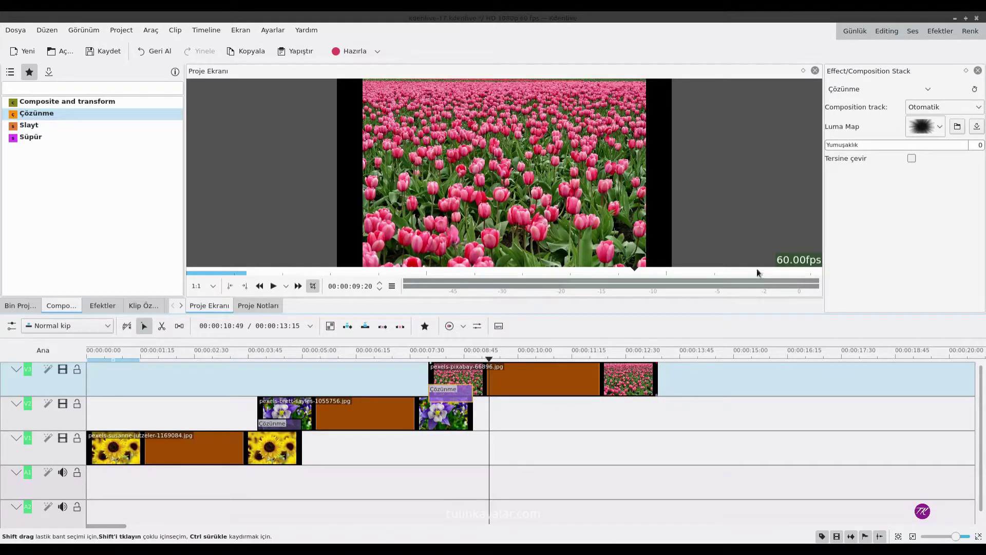
Step: Change the second dissolve to a Süpür wipe with no wipe pattern and softness 0
{"action": "left_click", "coordinate": [924, 91]}
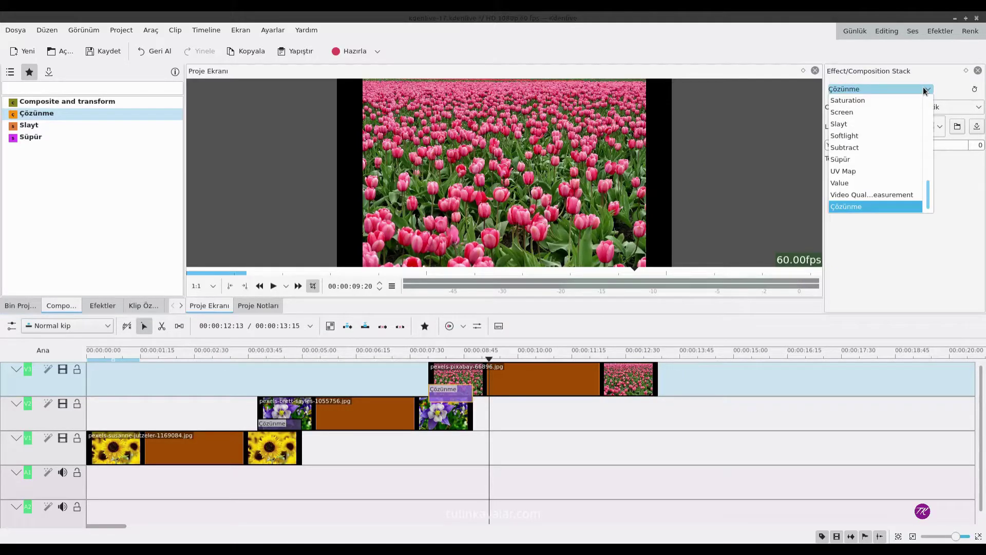
{"action": "left_click", "coordinate": [855, 160]}
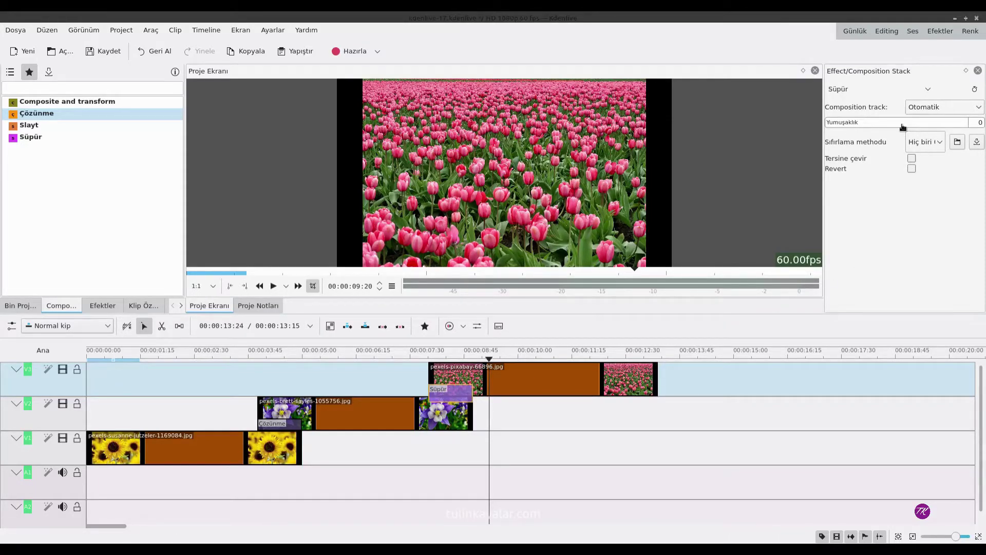
{"action": "left_click", "coordinate": [941, 143]}
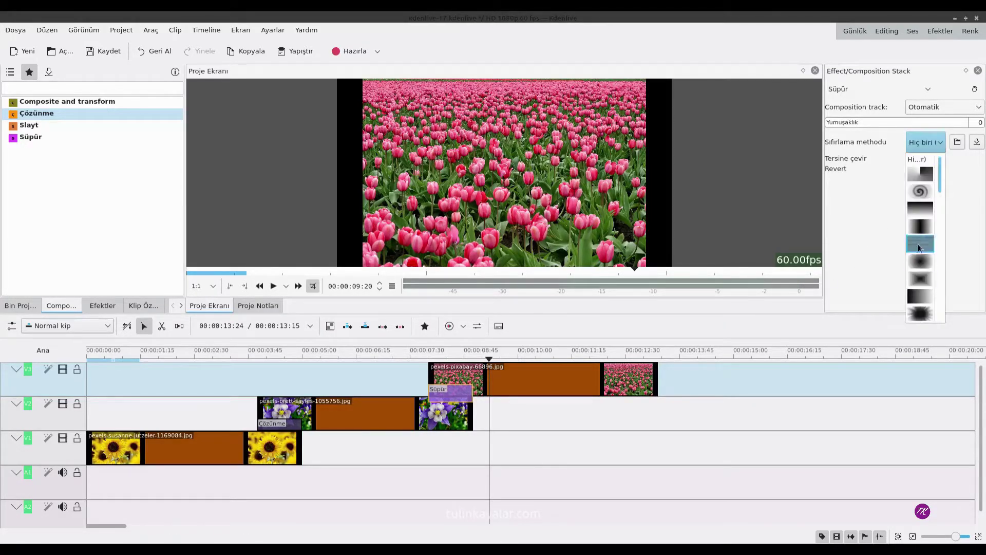
{"action": "scroll", "coordinate": [924, 281], "scroll_direction": "down", "scroll_amount": 3}
{"action": "scroll", "coordinate": [925, 281], "scroll_direction": "down", "scroll_amount": 3}
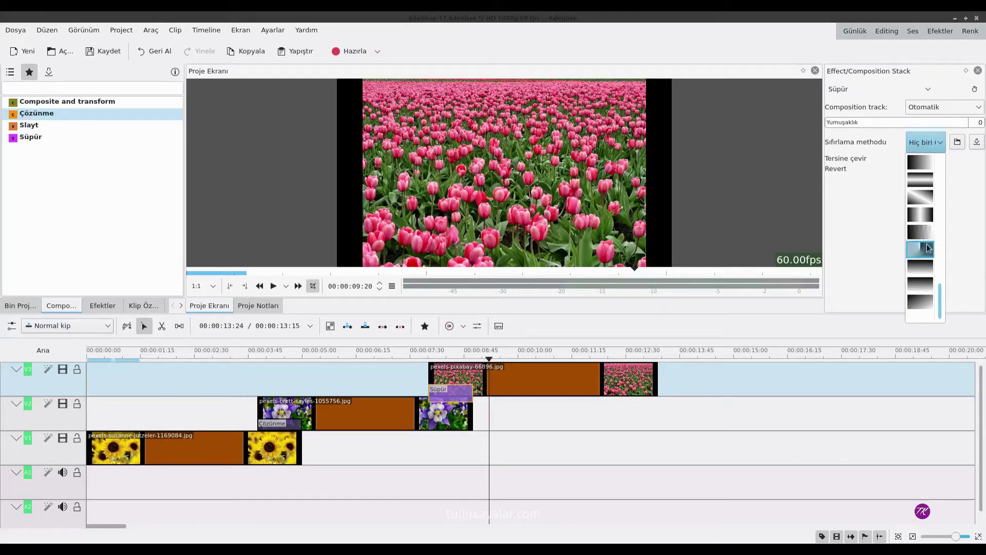
{"action": "scroll", "coordinate": [926, 200], "scroll_direction": "up", "scroll_amount": 2}
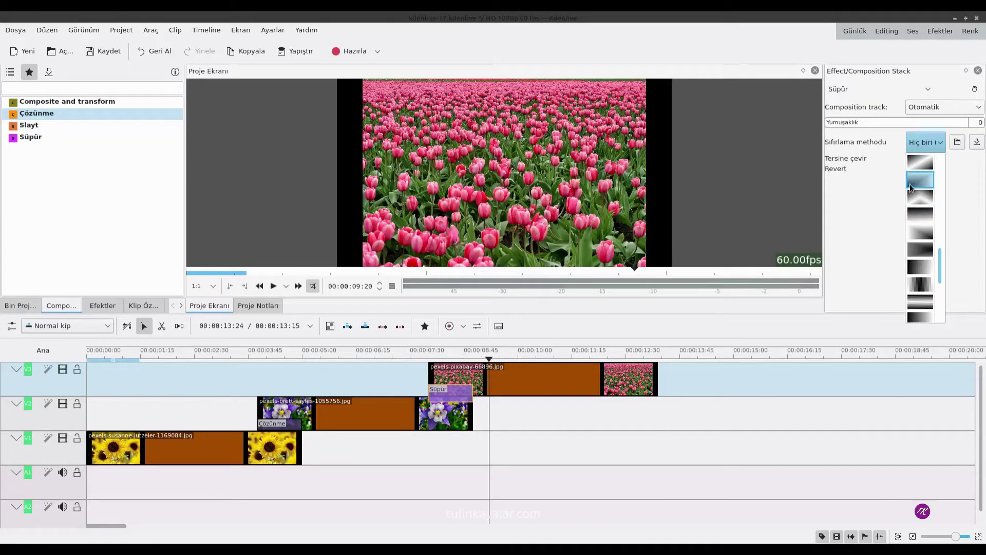
{"action": "left_click", "coordinate": [877, 218]}
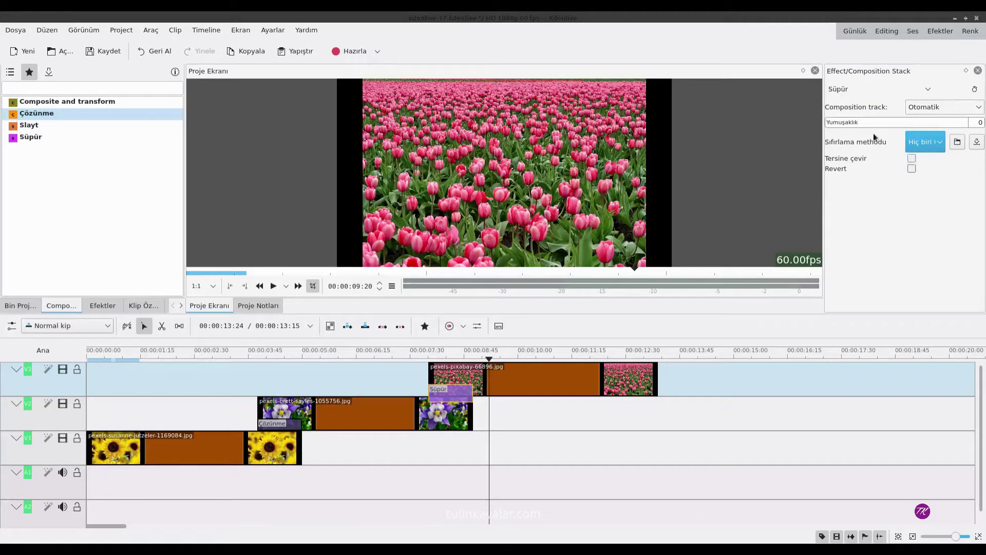
{"action": "left_click", "coordinate": [856, 123]}
{"action": "left_click_drag", "start_coordinate": [856, 123], "coordinate": [824, 124]}
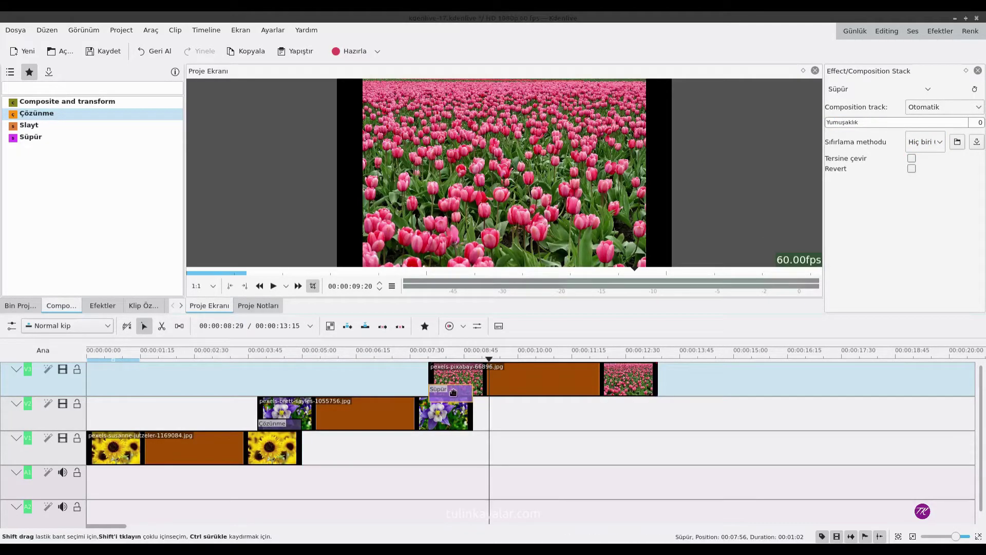
Step: Preview the Süpür wipe and browse its wipe patterns without changing them
{"action": "left_click", "coordinate": [431, 346]}
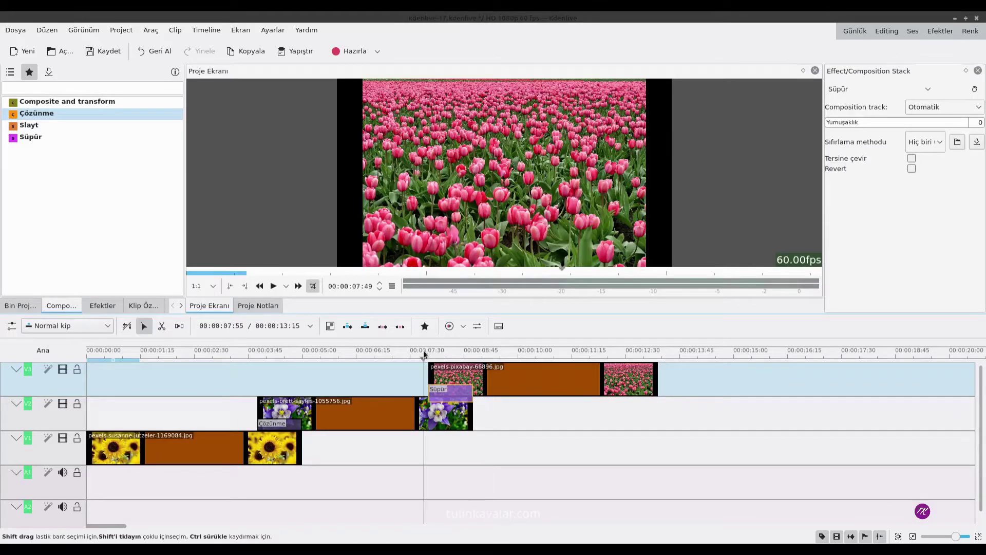
{"action": "key", "text": "space"}
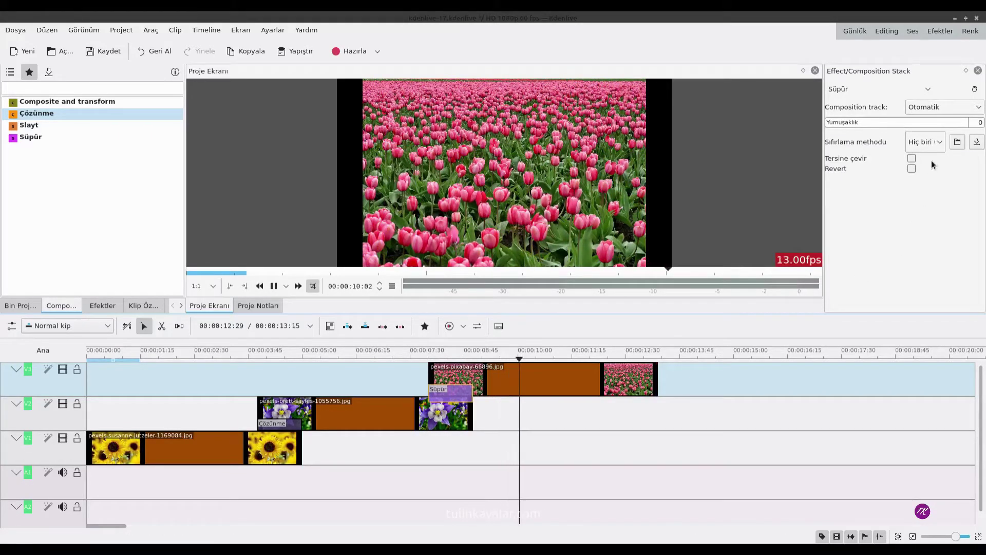
{"action": "left_click", "coordinate": [937, 144]}
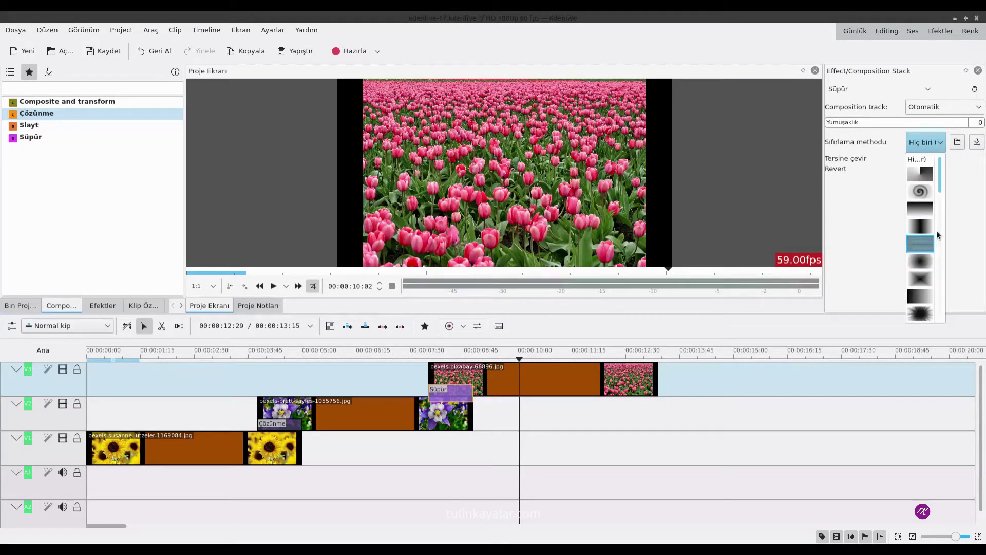
{"action": "scroll", "coordinate": [925, 236], "scroll_direction": "down", "scroll_amount": 4}
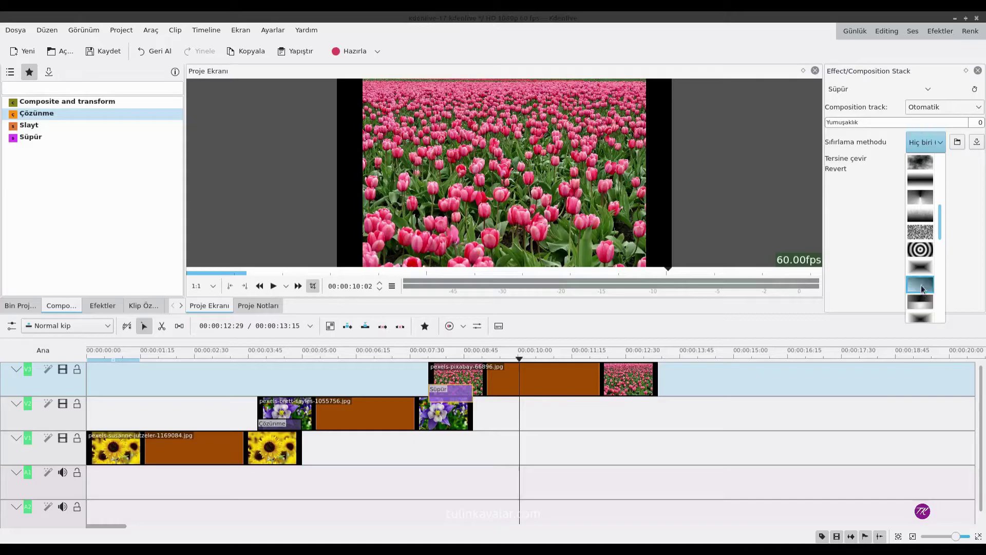
{"action": "left_click", "coordinate": [874, 245]}
{"action": "left_click", "coordinate": [413, 360]}
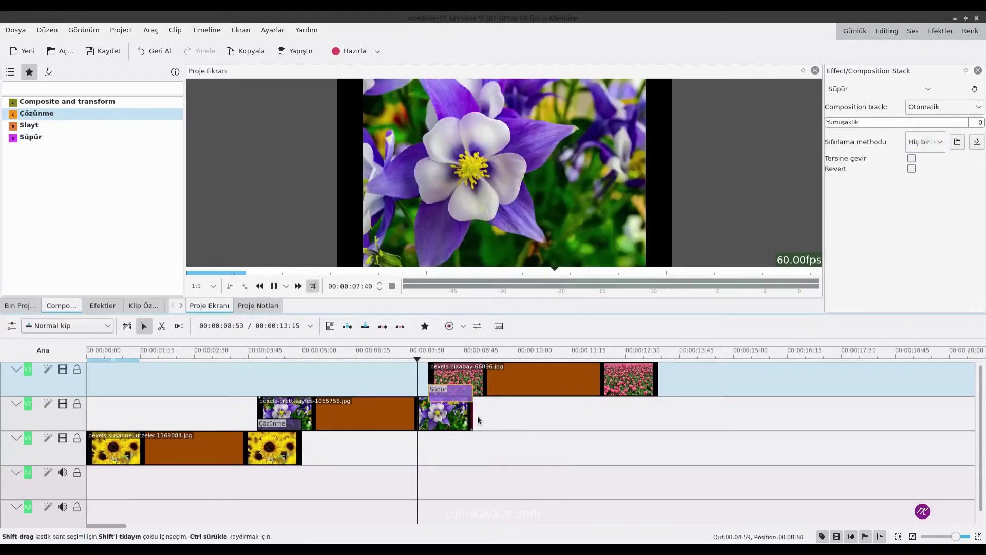
{"action": "key", "text": "space"}
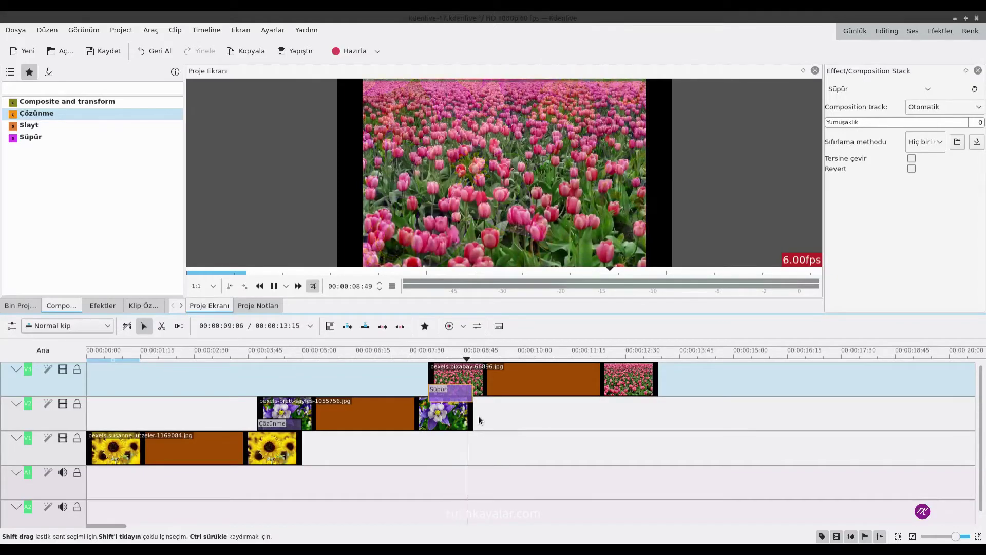
{"action": "key", "text": "space"}
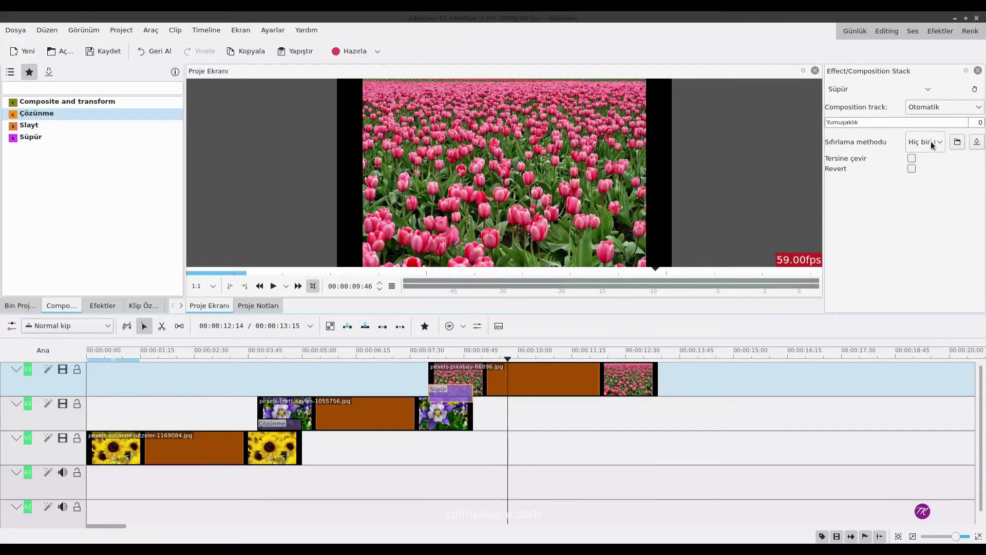
Step: Apply a gradient wipe pattern to the Süpür wipe and replay the transition
{"action": "left_click", "coordinate": [924, 142]}
{"action": "left_click", "coordinate": [922, 279]}
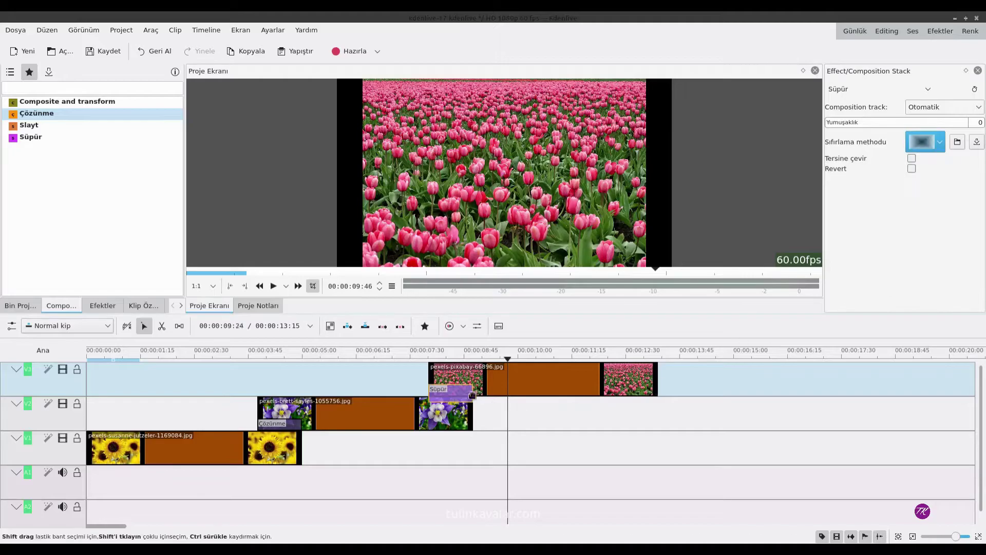
{"action": "left_click", "coordinate": [425, 354]}
{"action": "key", "text": "space"}
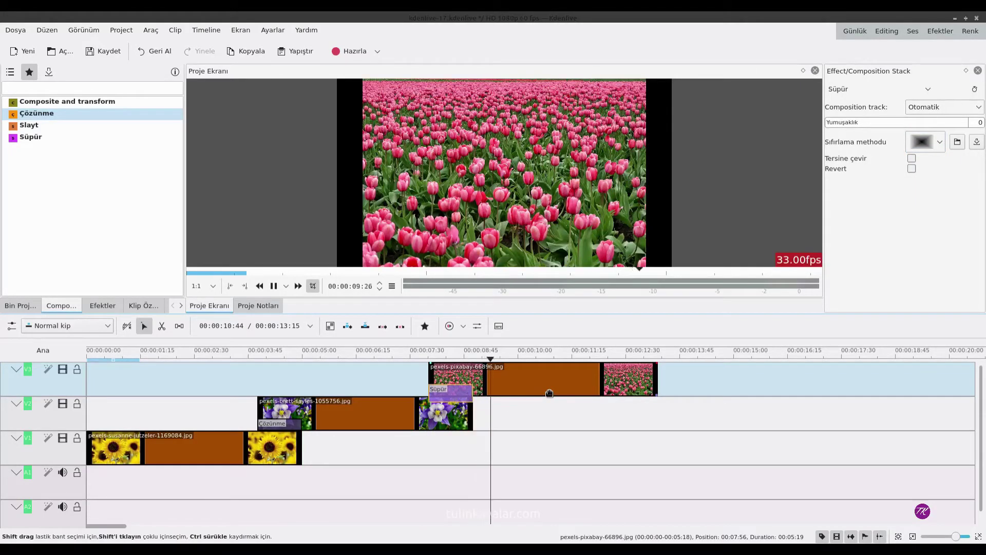
{"action": "key", "text": "space"}
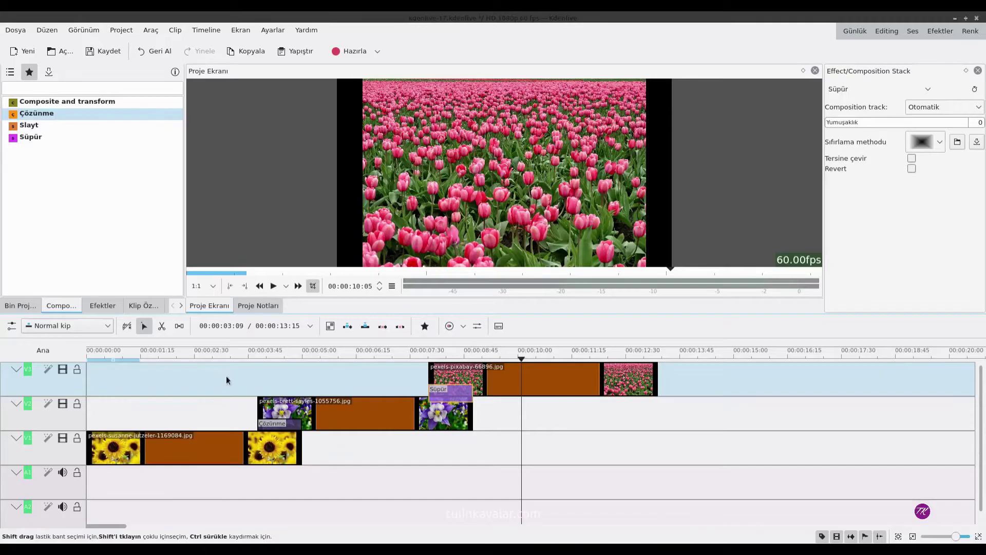
Step: Keep the first Çözünme's luma map at none, preview it, then delete the Süpür wipe
{"action": "left_click", "coordinate": [277, 428]}
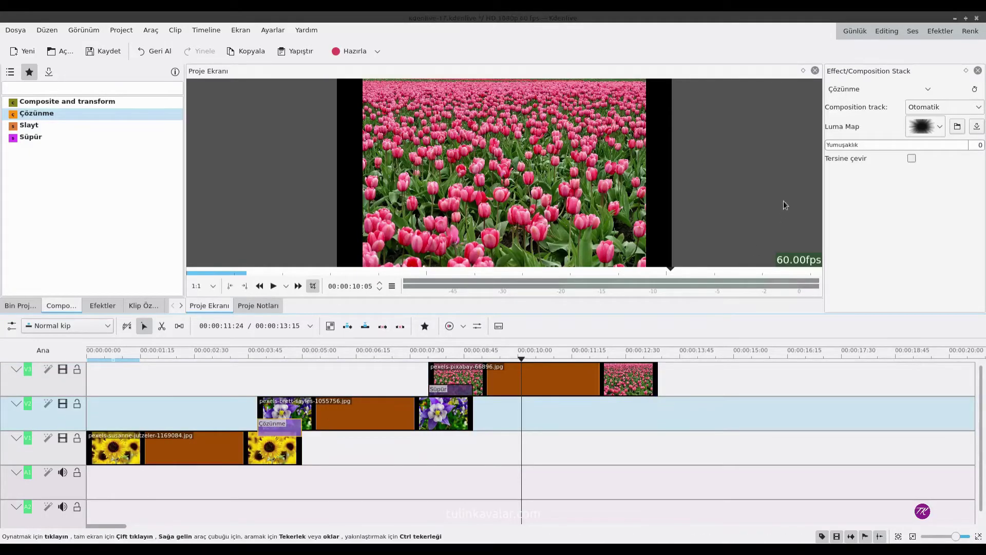
{"action": "left_click", "coordinate": [939, 129]}
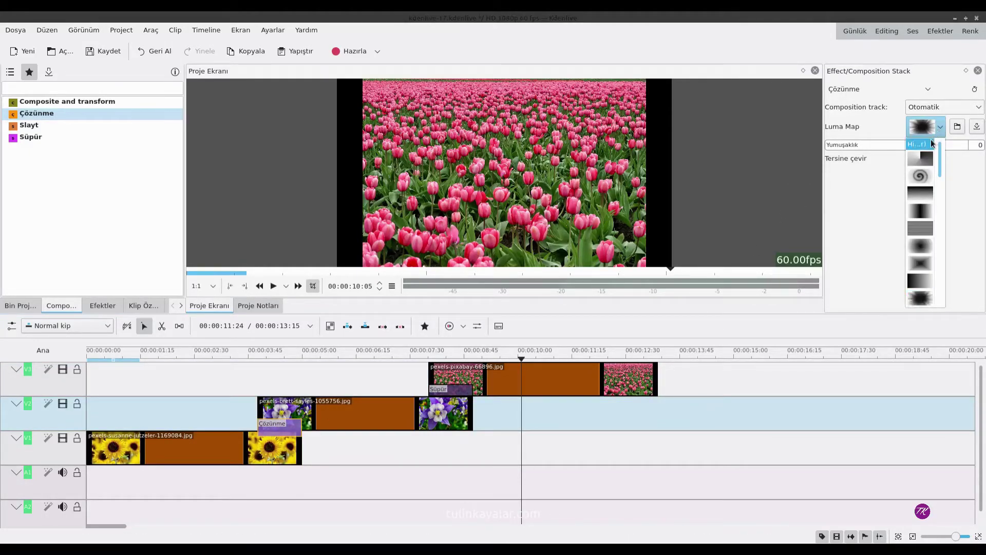
{"action": "left_click", "coordinate": [925, 127]}
{"action": "left_click", "coordinate": [250, 355]}
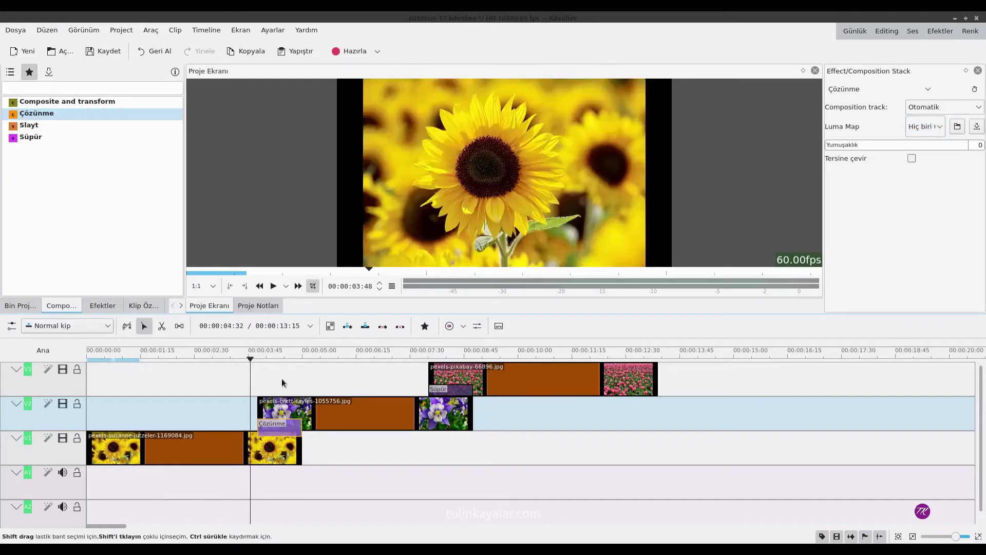
{"action": "key", "text": "space"}
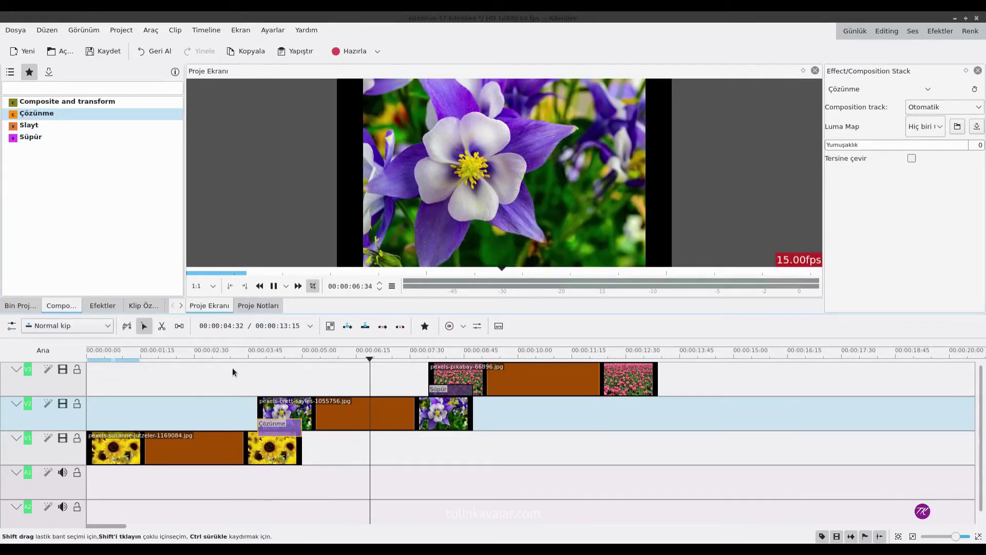
{"action": "key", "text": "space"}
{"action": "left_click", "coordinate": [440, 391]}
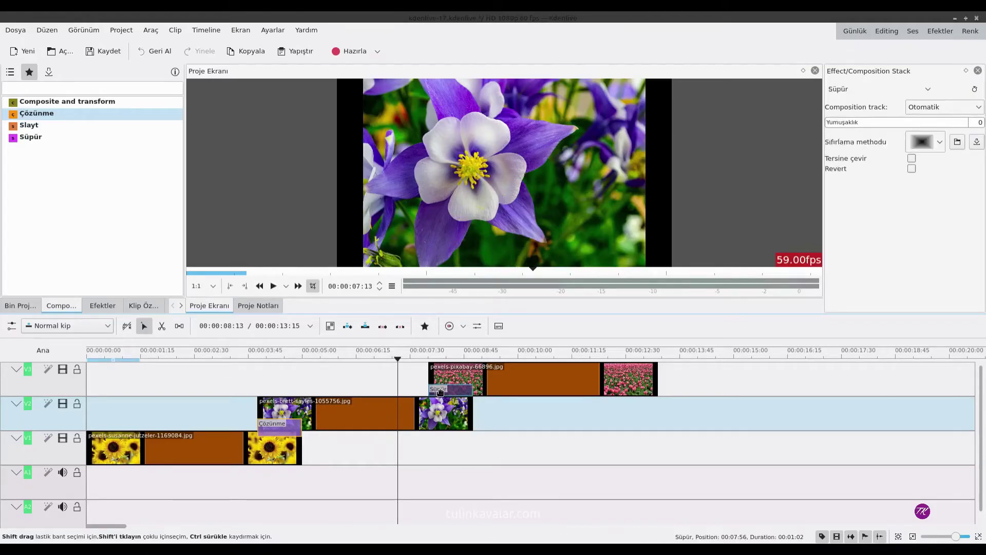
{"action": "key", "text": "Delete"}
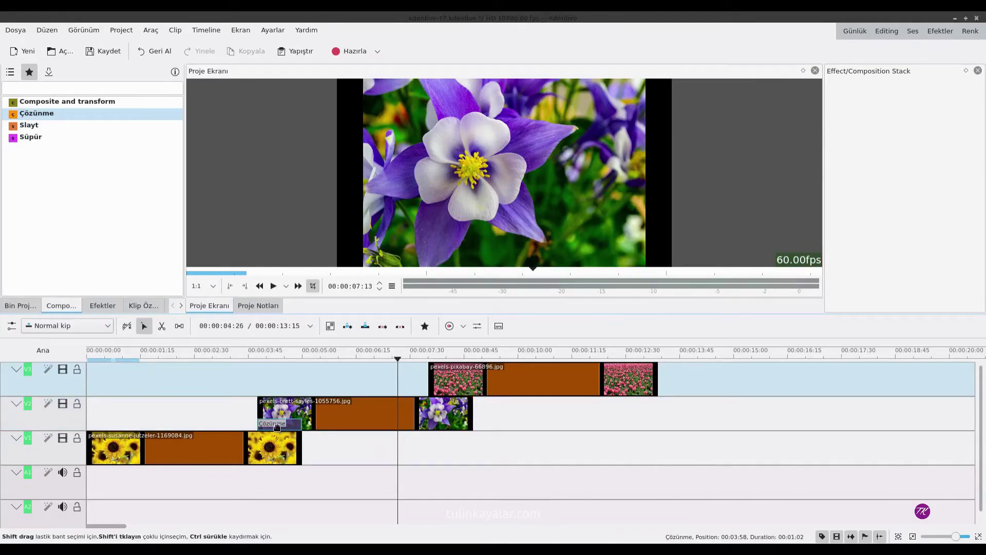
Step: Replace the Çözünme dissolve between the sunflower and columbine clips with a Slayt composition on V2
{"action": "left_click", "coordinate": [277, 426]}
{"action": "key", "text": "Delete"}
{"action": "left_click_drag", "start_coordinate": [29, 125], "coordinate": [265, 424]}
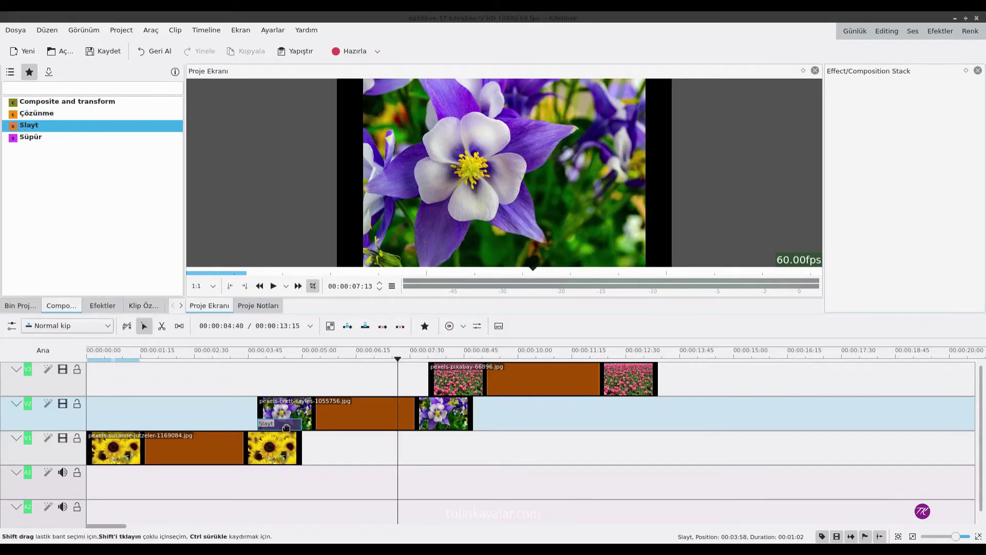
Step: Preview the new Slayt slide from the sunflower clip, entering from left to centre
{"action": "left_click", "coordinate": [249, 411]}
{"action": "left_click", "coordinate": [282, 425]}
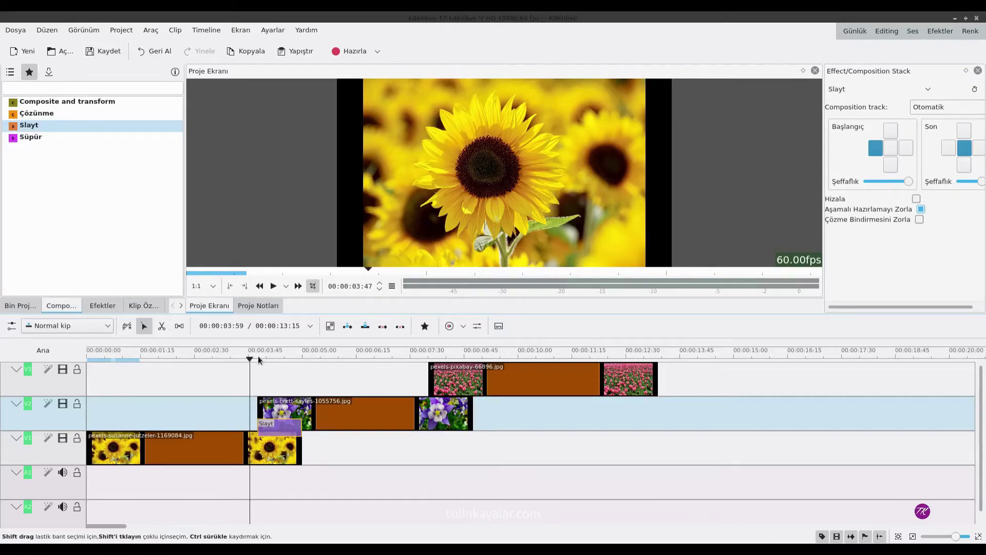
{"action": "key", "text": "space"}
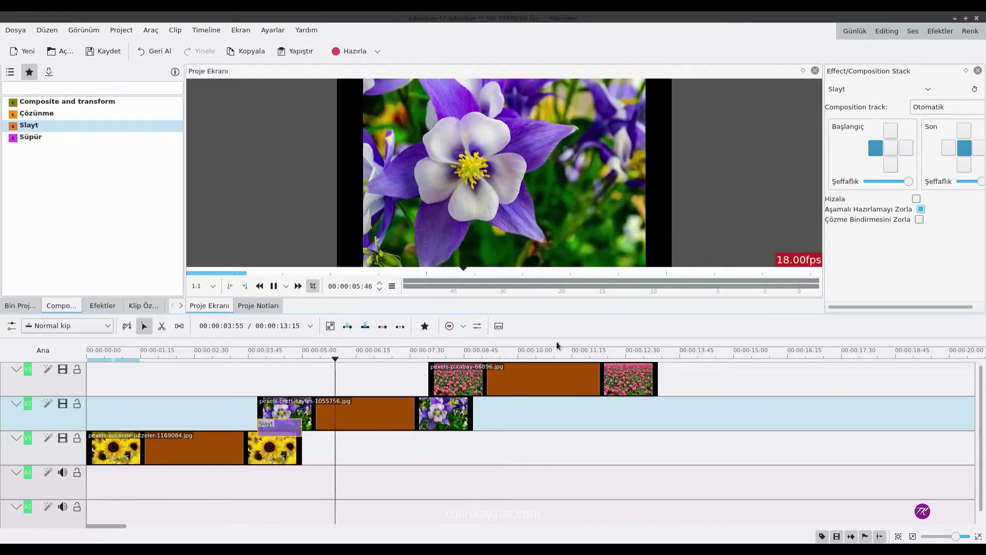
{"action": "key", "text": "space"}
{"action": "left_click", "coordinate": [464, 375]}
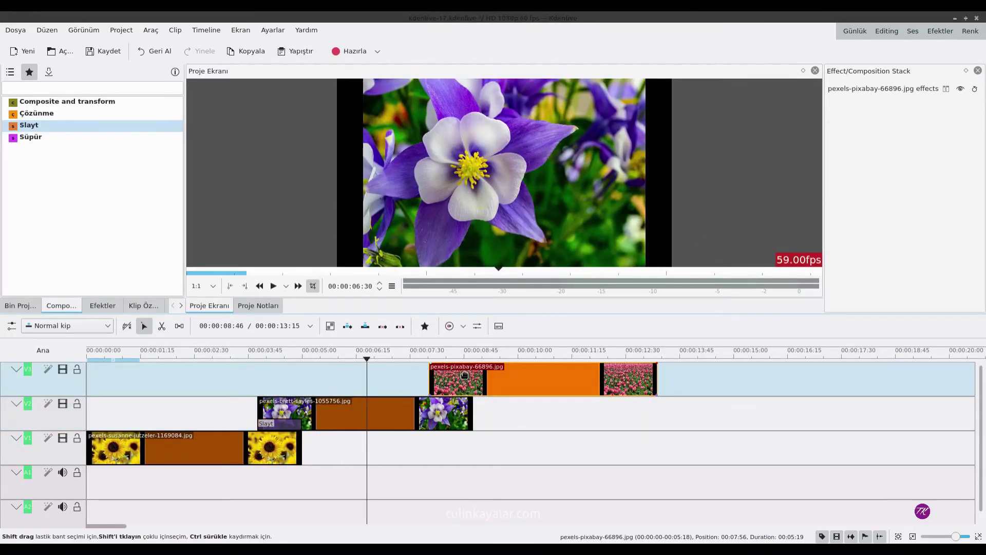
Step: Move the tulip clip to V1 and copy-paste a second Slayt over the columbine–tulip overlap
{"action": "left_click_drag", "start_coordinate": [462, 371], "coordinate": [456, 447]}
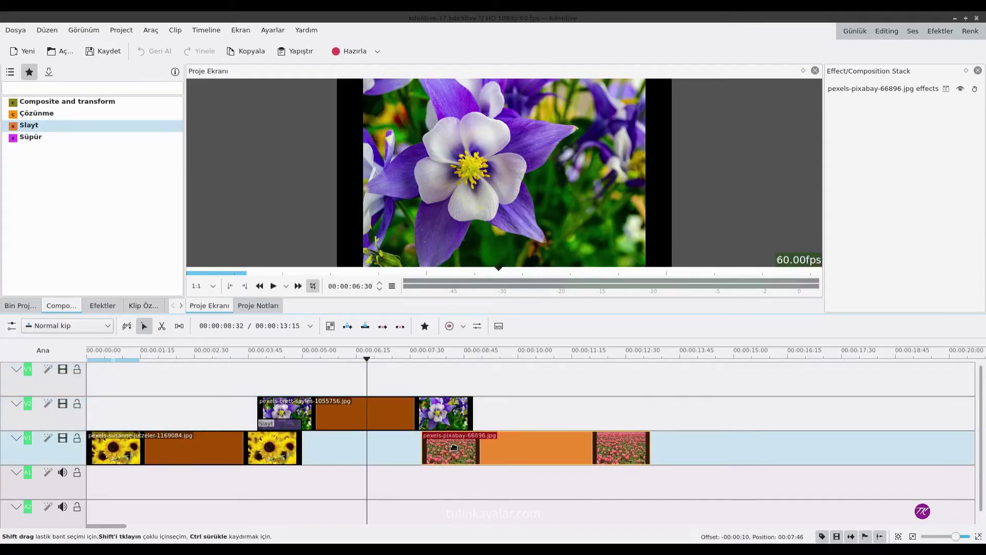
{"action": "left_click", "coordinate": [284, 422]}
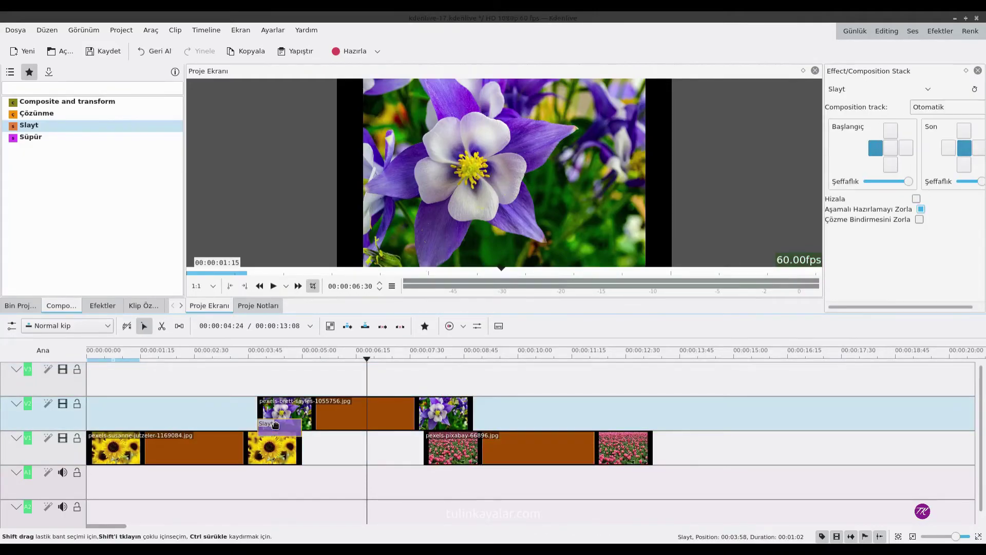
{"action": "key", "text": "ctrl+c"}
{"action": "left_click", "coordinate": [493, 409]}
{"action": "key", "text": "ctrl+v"}
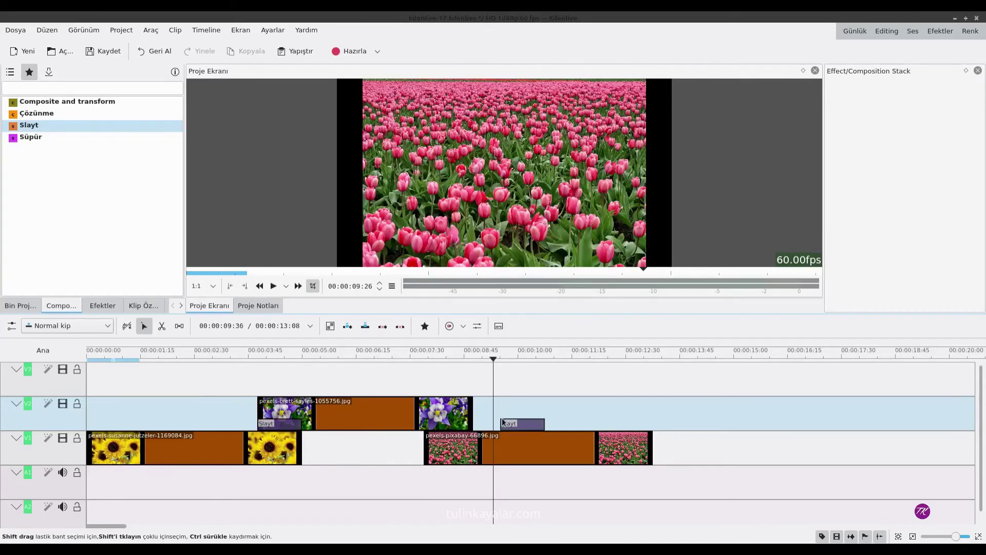
{"action": "left_click_drag", "start_coordinate": [521, 426], "coordinate": [448, 426]}
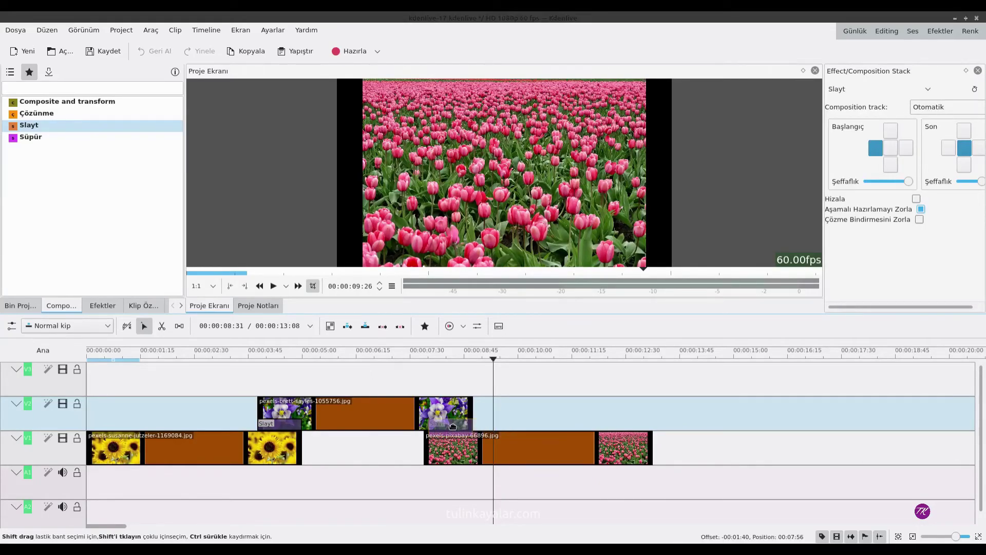
Step: Preview both Slayt slide transitions from the sunflower clip to the columbine clip
{"action": "left_click", "coordinate": [243, 354]}
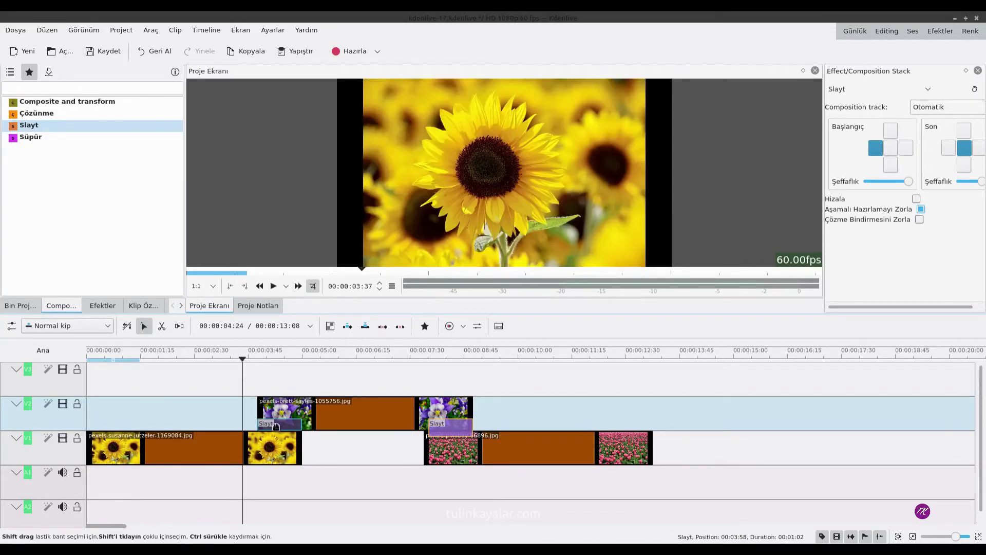
{"action": "key", "text": "space"}
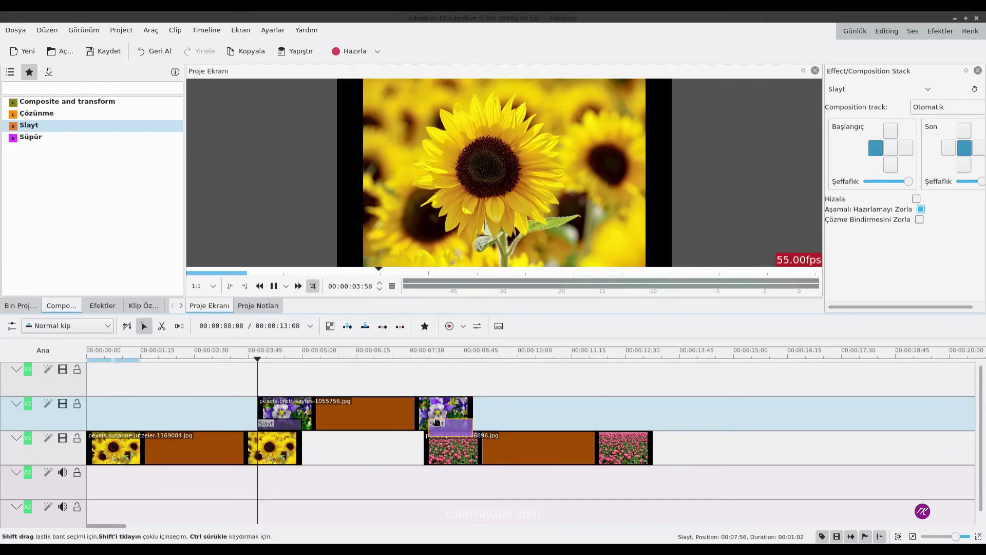
{"action": "key", "text": "space"}
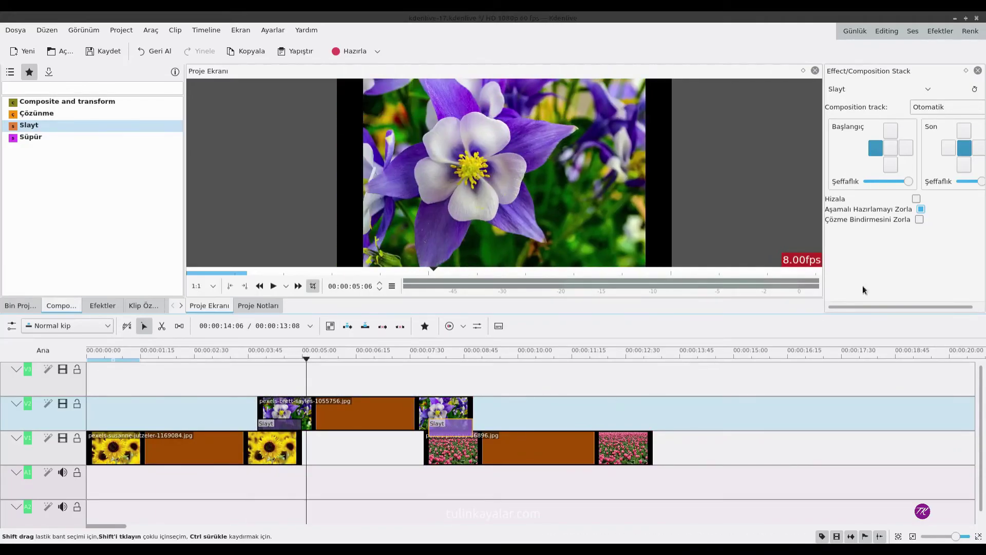
Step: Set the second Slayt to start at centre (Başlangıç) and end at bottom (Son), then preview it
{"action": "left_click", "coordinate": [892, 148]}
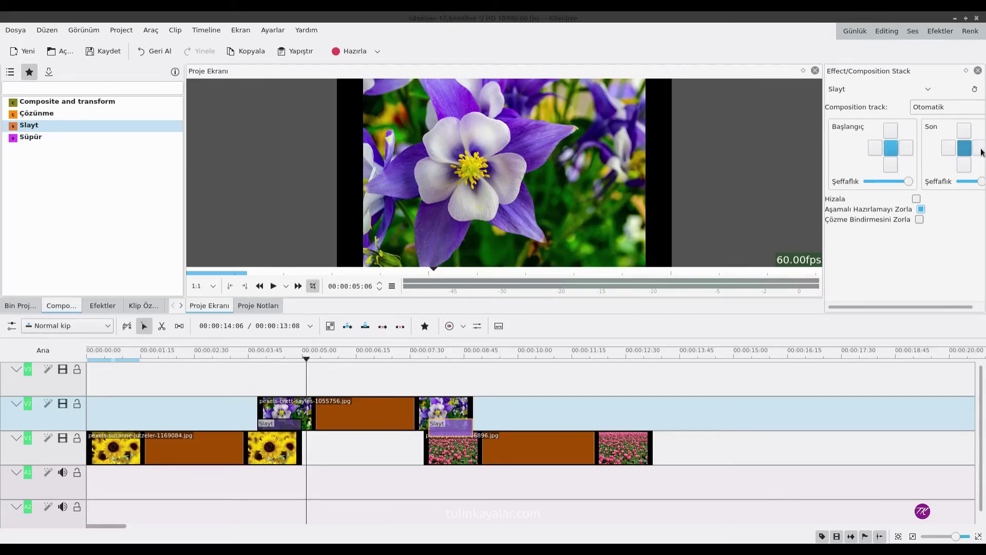
{"action": "left_click", "coordinate": [964, 165]}
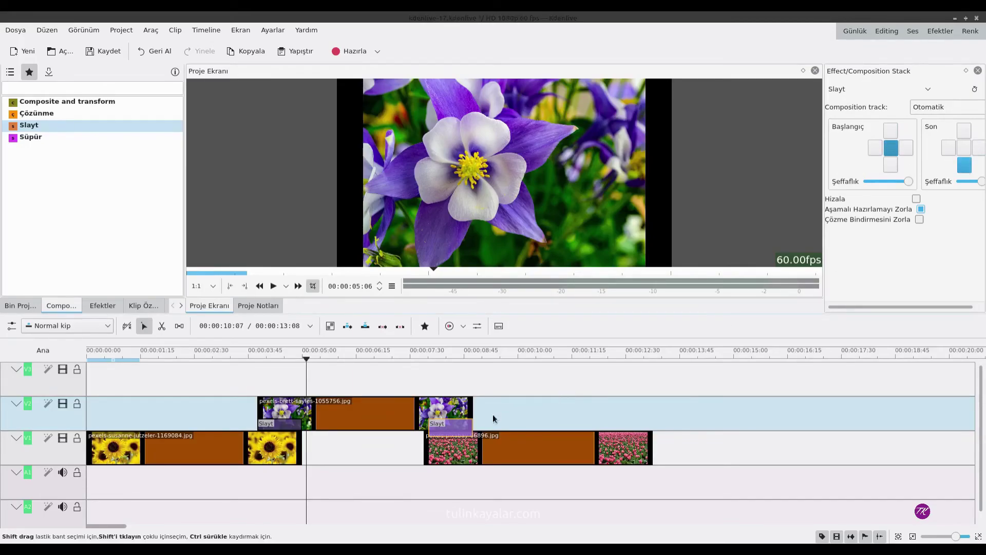
{"action": "left_click", "coordinate": [414, 352]}
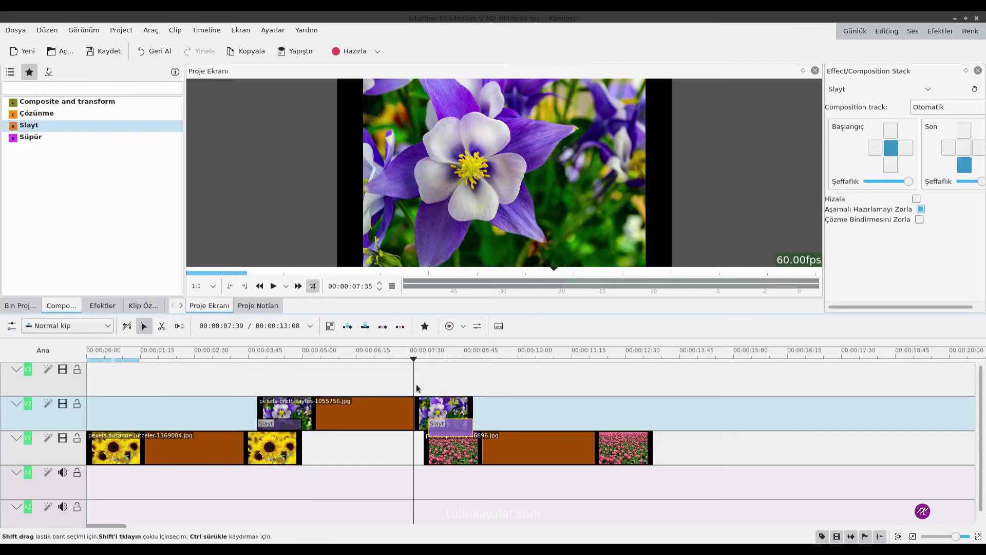
{"action": "key", "text": "space"}
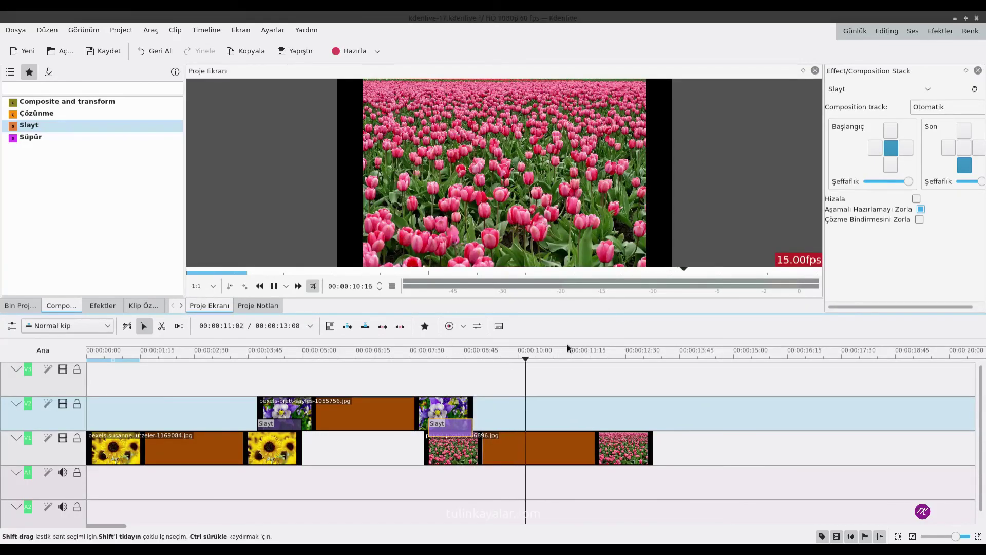
{"action": "key", "text": "space"}
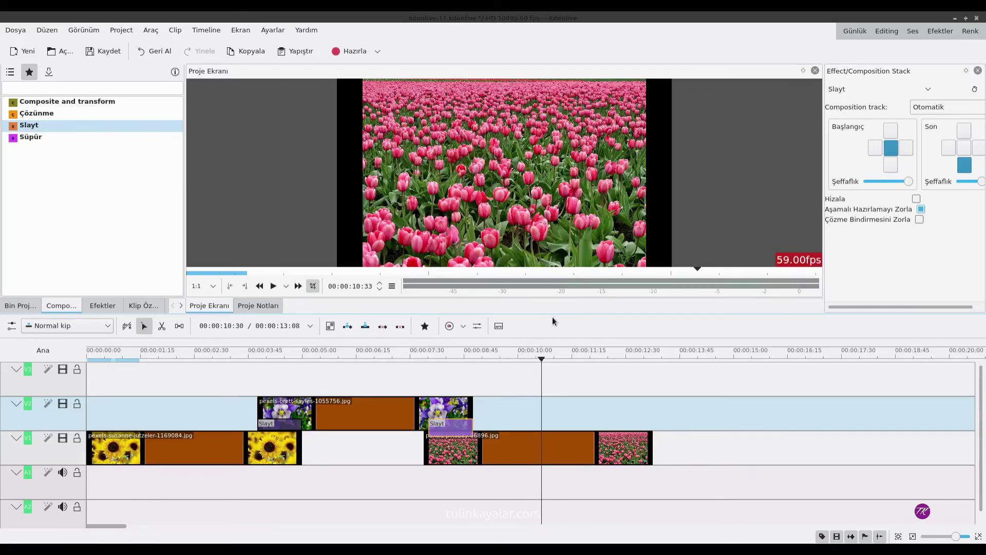